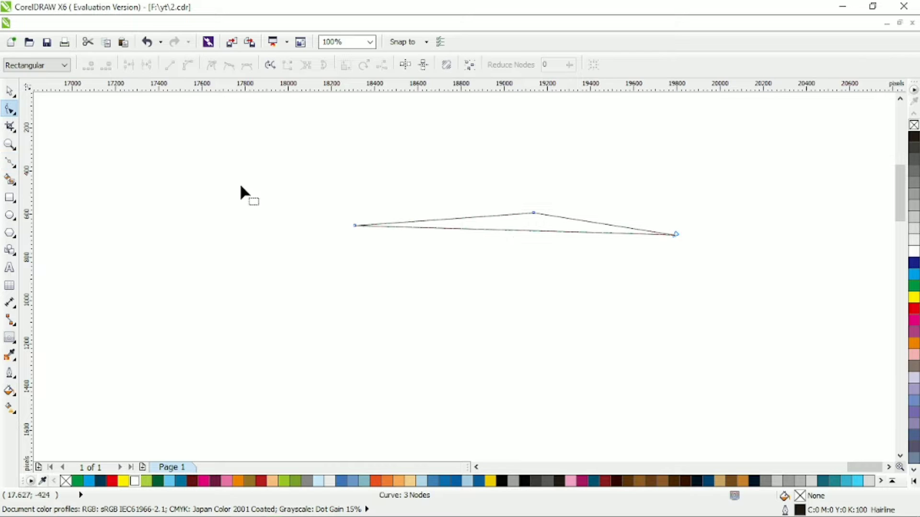
- Bend the triangle's upper-left edge into an arch, break the curve at its peak node and delete the upper-right edge
left_click_drag(269, 166, 728, 288)
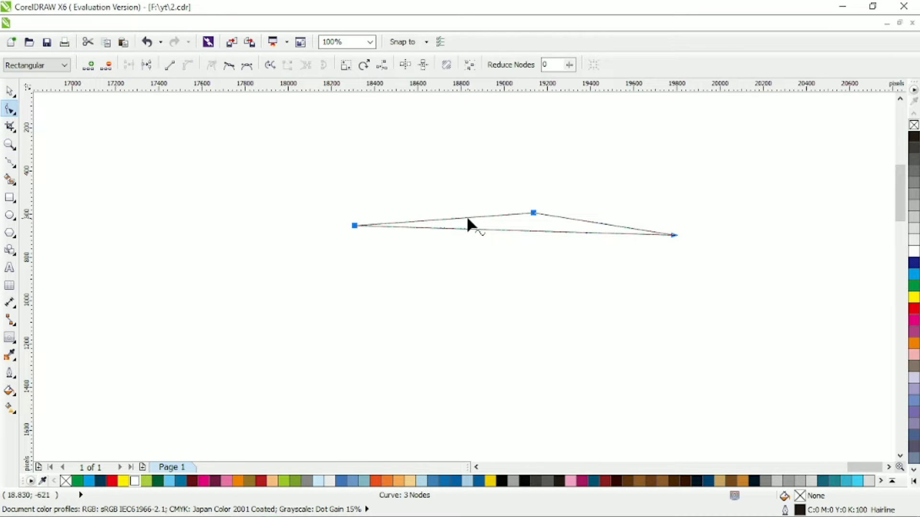
left_click_drag(467, 221, 461, 187)
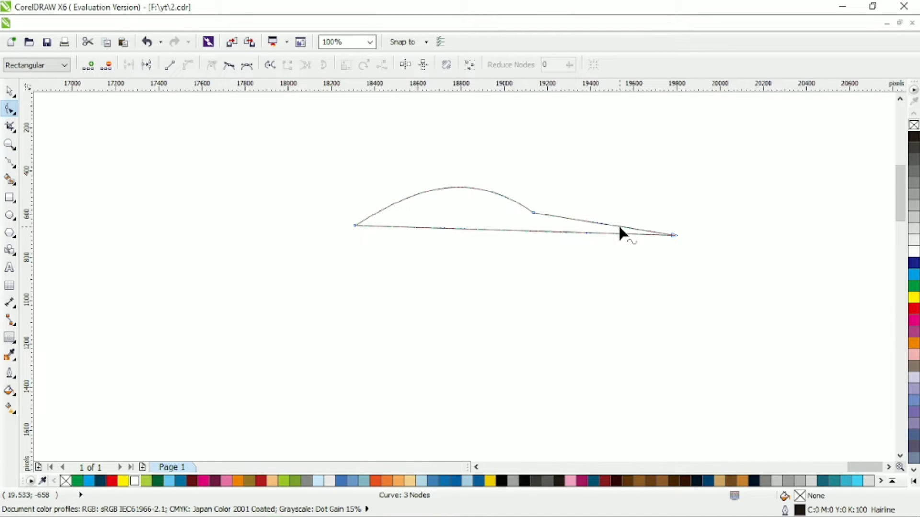
left_click(533, 213)
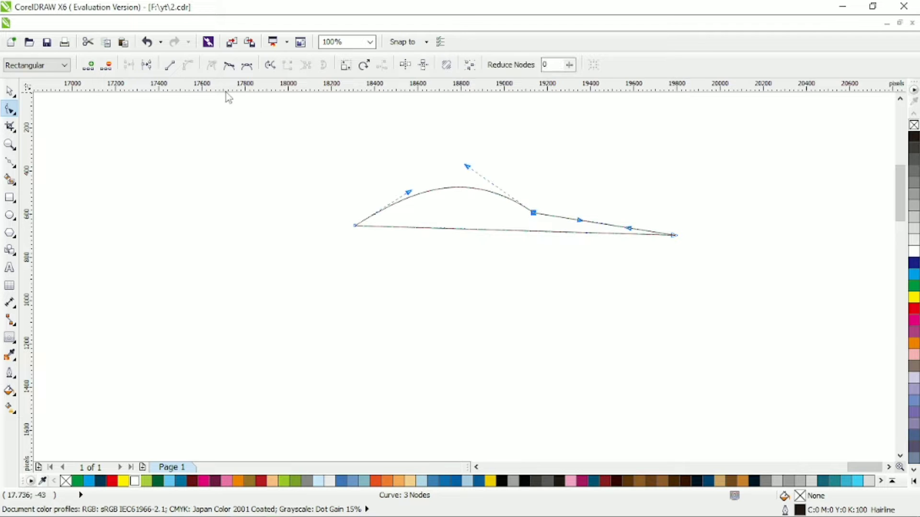
left_click(147, 64)
left_click_drag(534, 214, 569, 217)
key("Delete")
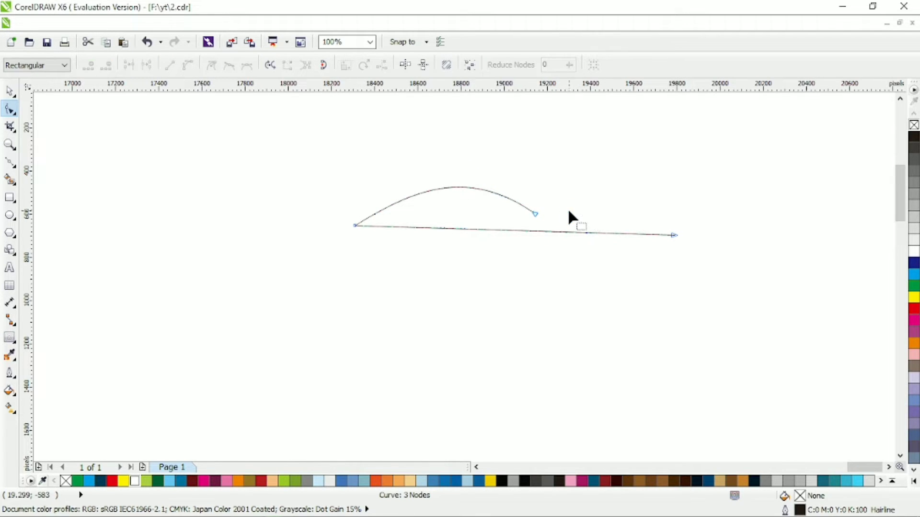
- Shape the lower line into an S-shaped wave and nudge the arch's open end and its handle
left_click(355, 226)
left_click_drag(465, 229, 482, 262)
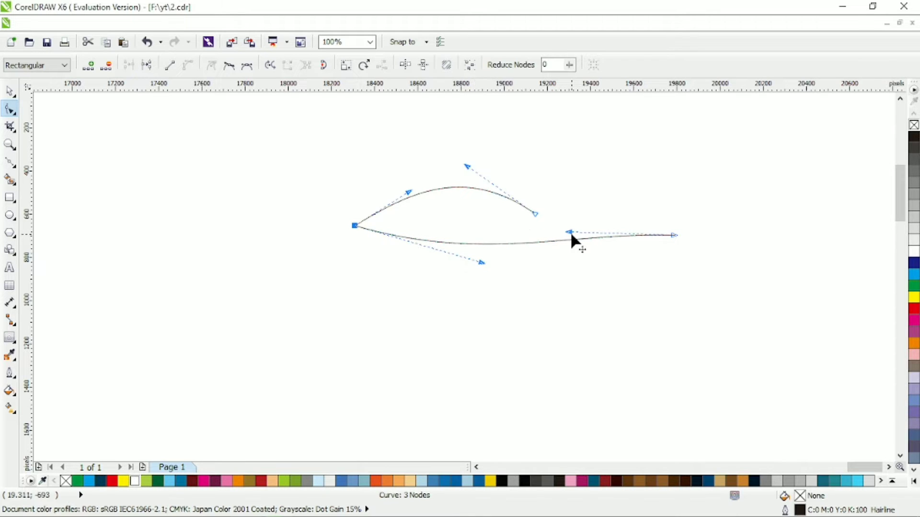
left_click_drag(570, 231, 559, 184)
left_click_drag(534, 214, 541, 217)
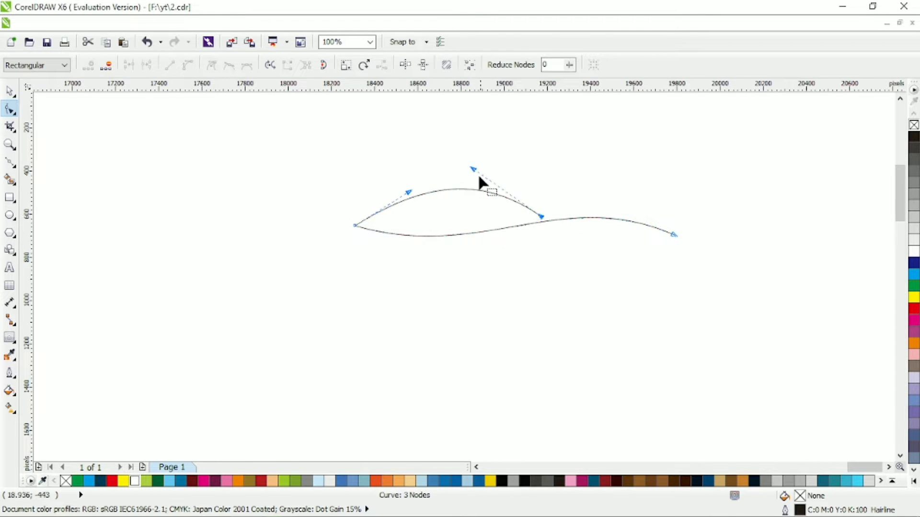
left_click_drag(472, 168, 468, 168)
- Draw a three-node Bezier line in front of the arch, with a long segment and a short leg meeting at the front tip
left_click(10, 161)
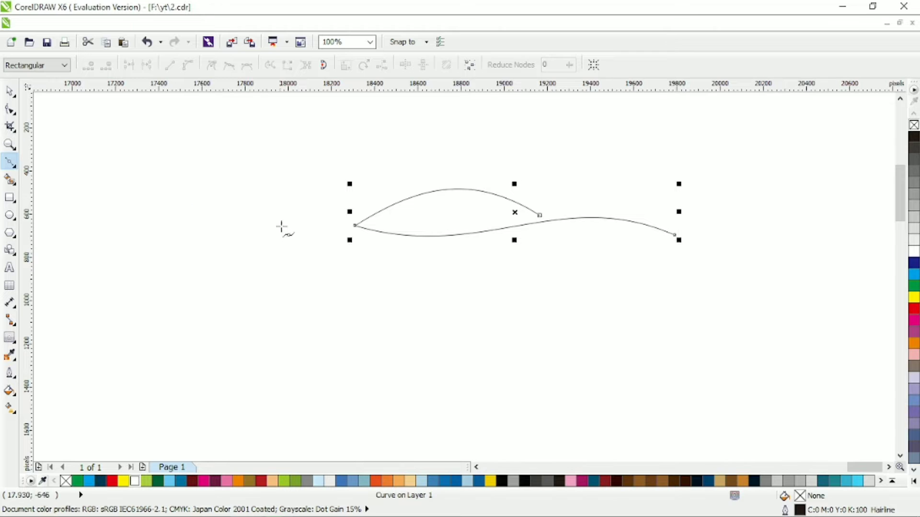
left_click(402, 249)
left_click(288, 219)
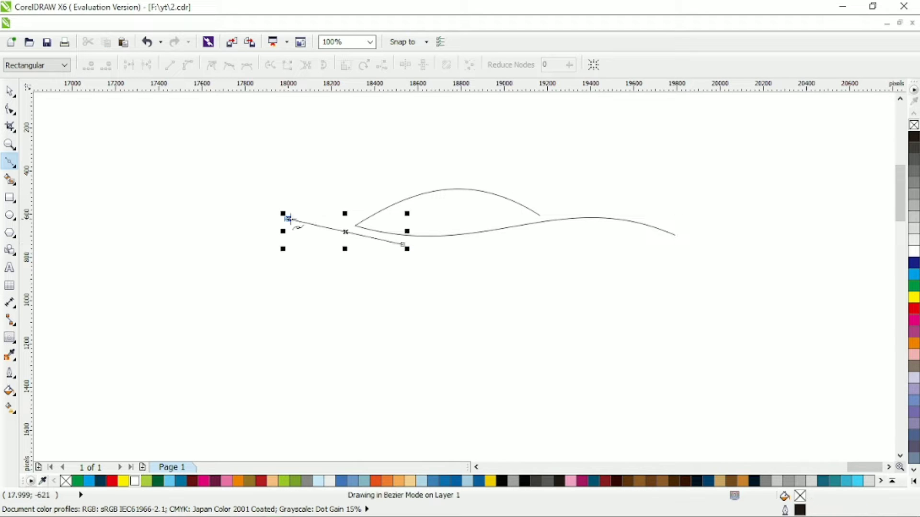
left_click(306, 235)
- Convert the new line's segments to curves and bow both the long segment and the short leg
left_click(10, 109)
left_click_drag(178, 174, 412, 280)
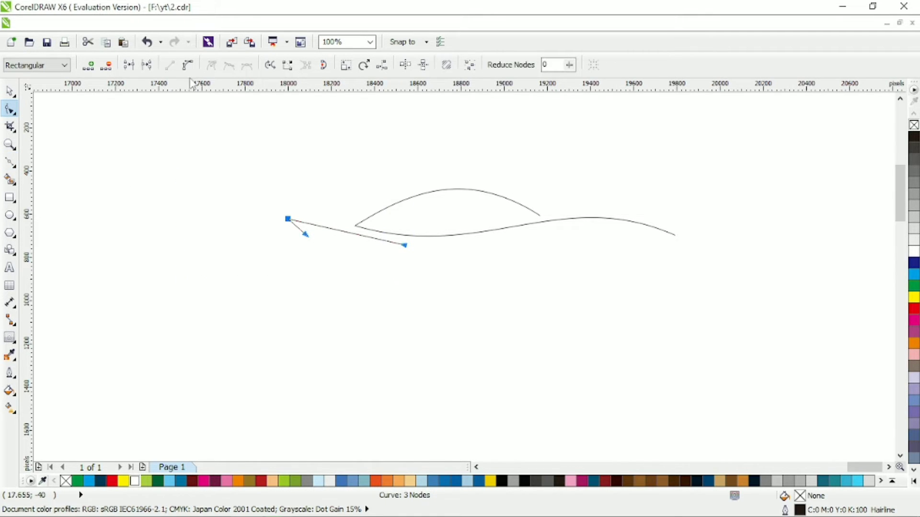
left_click_drag(354, 234, 301, 243)
scroll(300, 235, "up", 2)
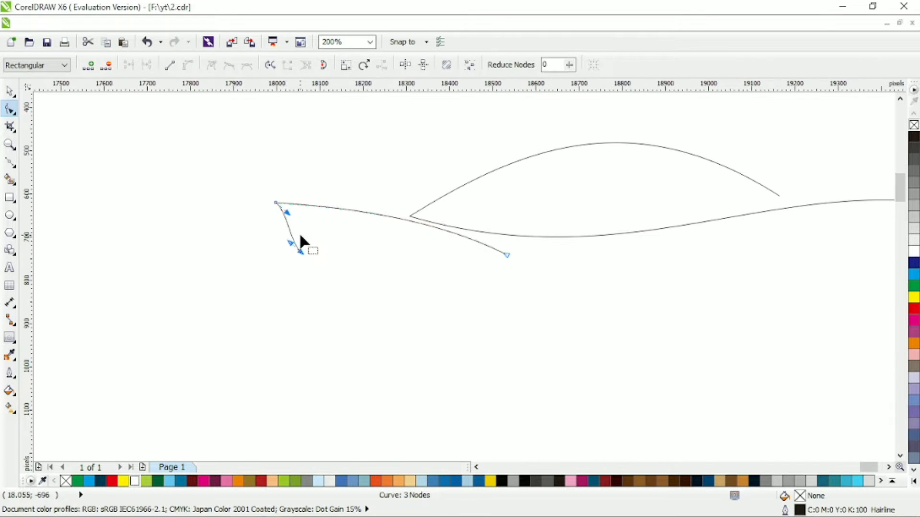
scroll(326, 225, "down", 2)
- Move the shared front corner of the arch and wave slightly forward and lower the middle of the wave
left_click(413, 226)
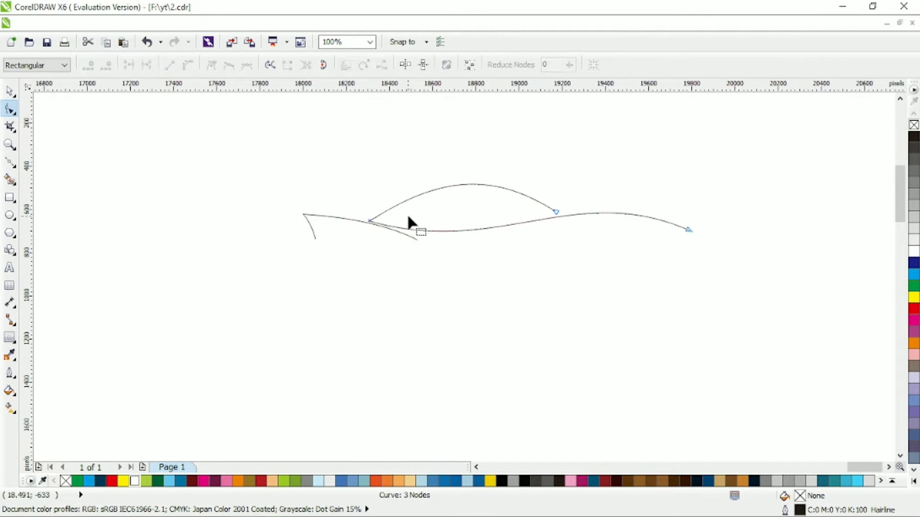
scroll(406, 213, "up", 2)
left_click_drag(338, 231, 330, 219)
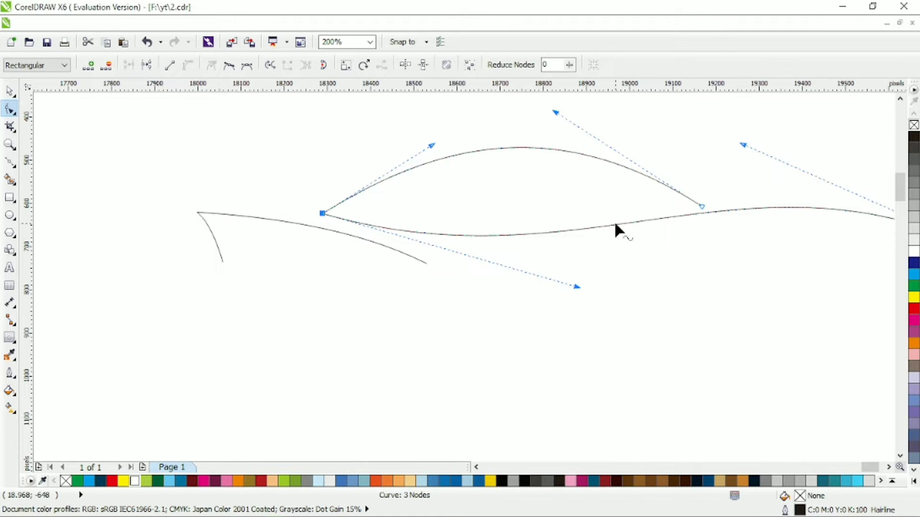
left_click_drag(615, 222, 620, 231)
- Reposition the open ends of the front curve, the wave and the arch, shortening the wave at the rear
left_click(425, 265)
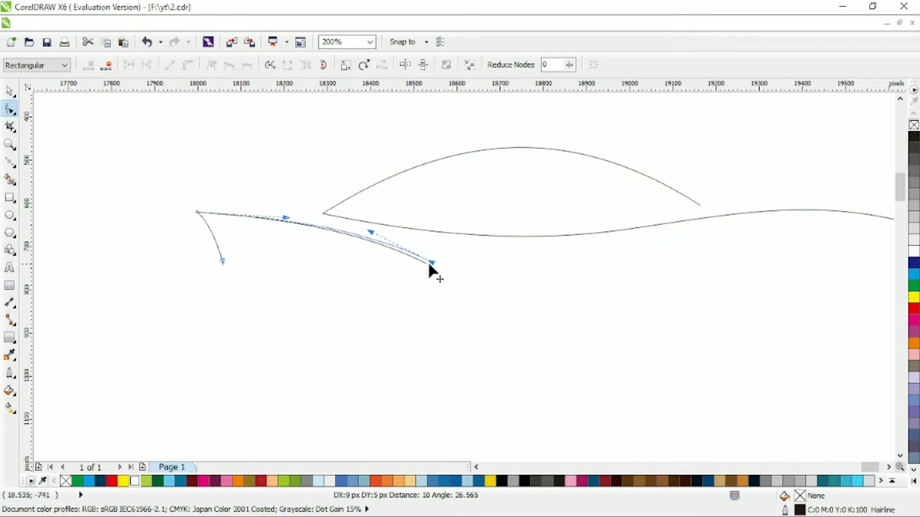
scroll(431, 268, "down", 2)
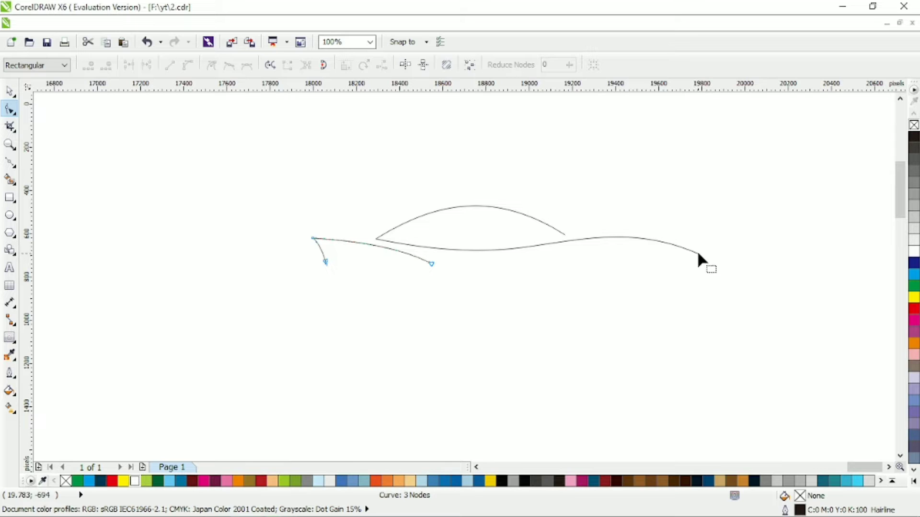
left_click_drag(698, 254, 677, 254)
left_click_drag(565, 236, 553, 237)
- Select both curves and combine them into a single curve object
left_click(9, 92)
left_click_drag(243, 140, 730, 297)
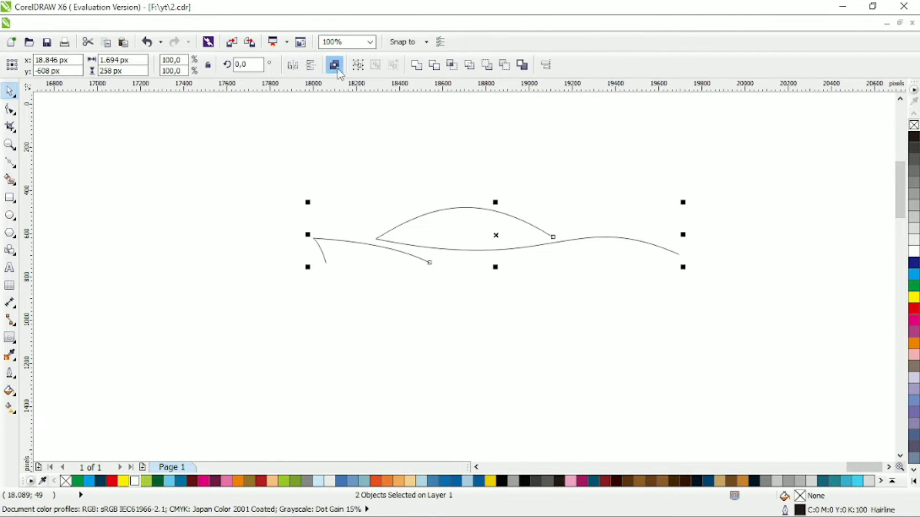
left_click(336, 67)
- Set the combined curve's outline width to 5 mm and deselect it
left_click(613, 66)
left_click(581, 164)
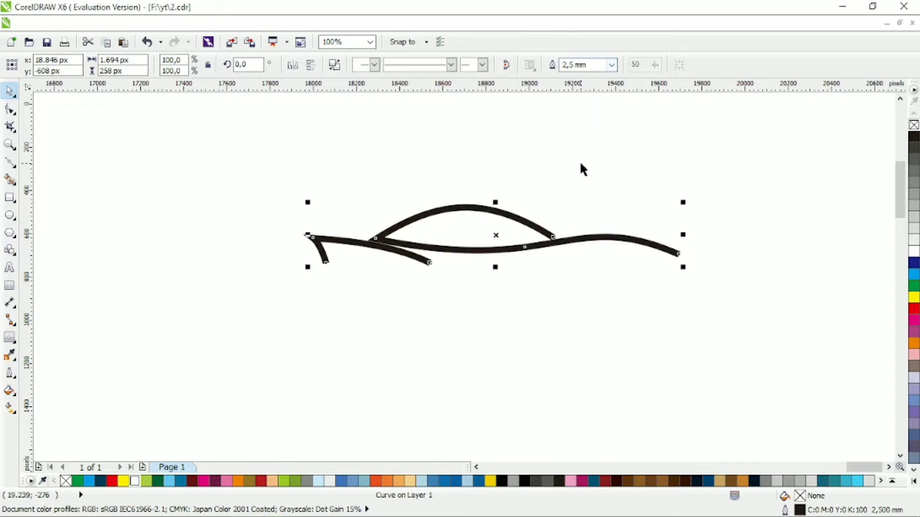
left_click(613, 66)
left_click(586, 174)
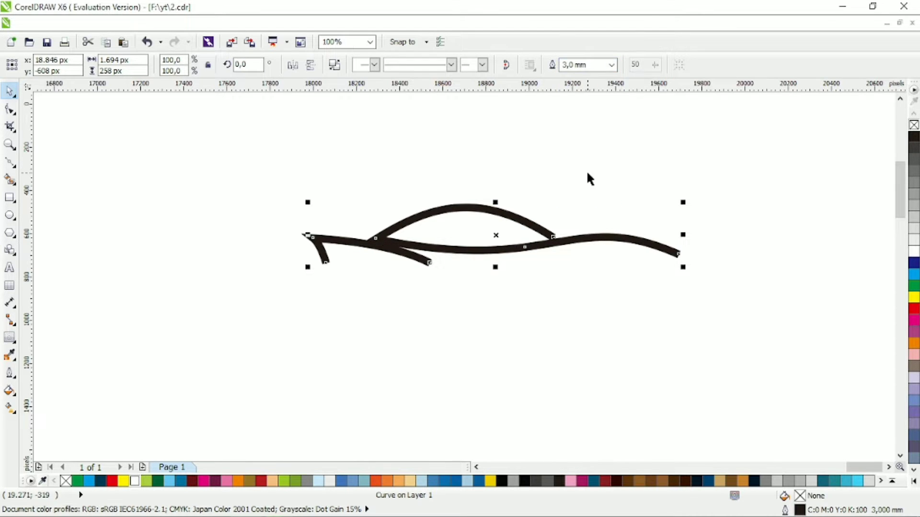
left_click(612, 65)
left_click(591, 185)
left_click(596, 173)
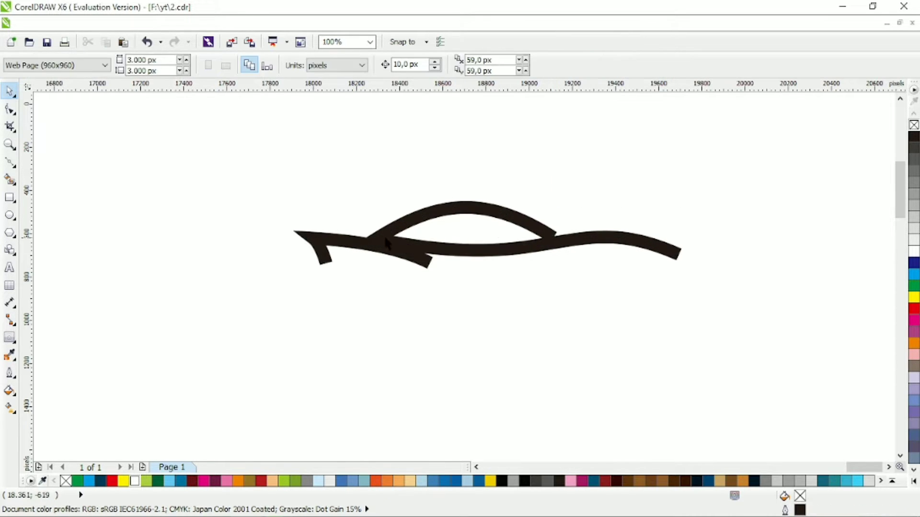
- Adjust the nodes and handles of the front curve and the arch's front corner to open a thin gap between them
scroll(383, 234, "up", 1)
left_click(244, 246)
left_click_drag(229, 223, 253, 290)
left_click_drag(474, 289, 462, 291)
left_click_drag(368, 240, 372, 231)
left_click_drag(484, 252, 476, 249)
left_click(461, 290)
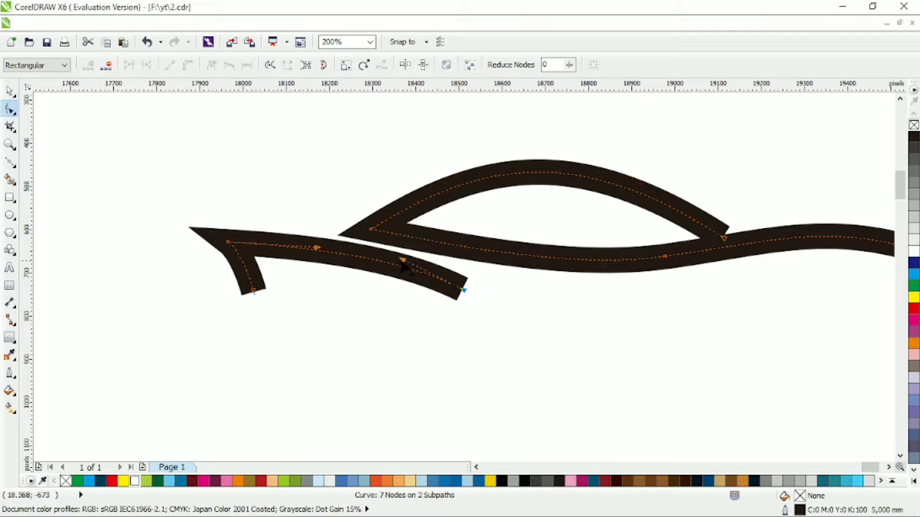
left_click_drag(402, 261, 391, 260)
left_click_drag(256, 290, 255, 295)
- Pull the arch's rear end back from the wave and adjust its handle to leave a small gap
scroll(299, 285, "down", 1)
scroll(502, 259, "up", 1)
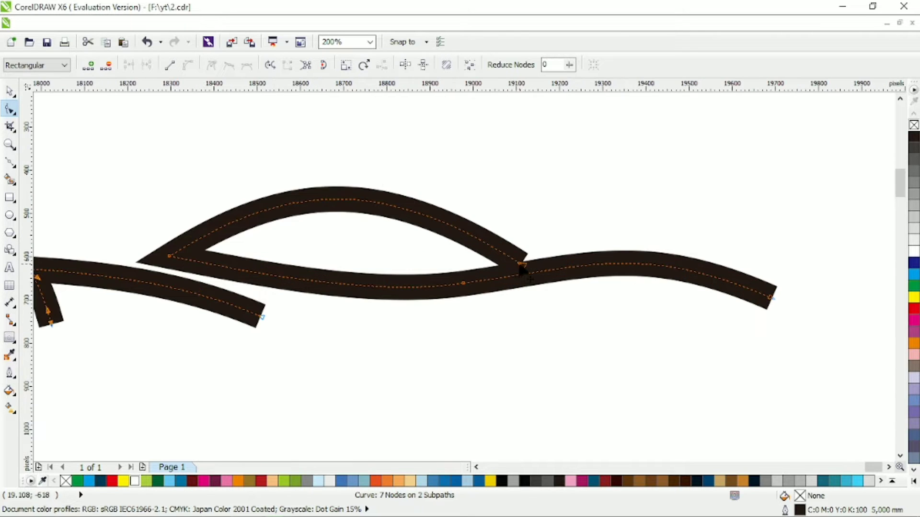
left_click_drag(522, 265, 493, 256)
left_click_drag(351, 163, 384, 175)
scroll(464, 197, "down", 1)
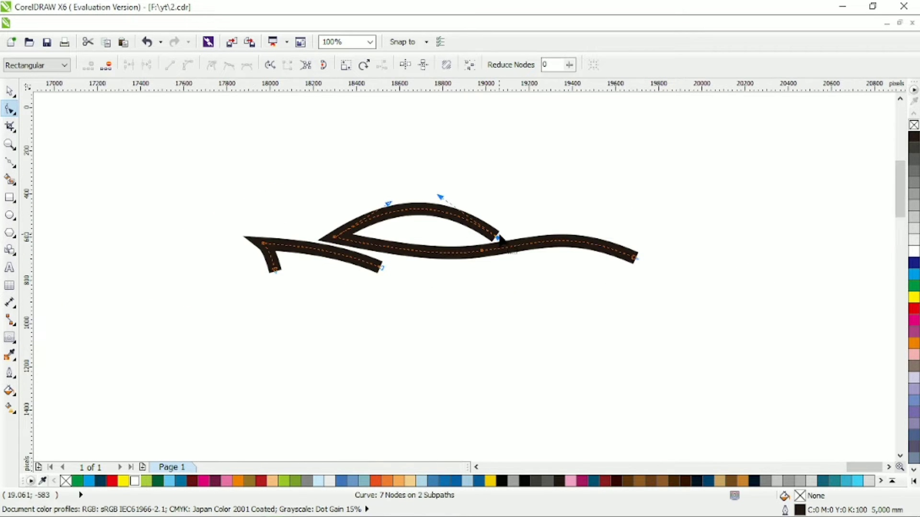
left_click(505, 251)
left_click_drag(498, 237, 500, 236)
- Convert the outline to an object and turn the segments between all its nodes into curves
key("ctrl+shift+q")
key("ctrl+a")
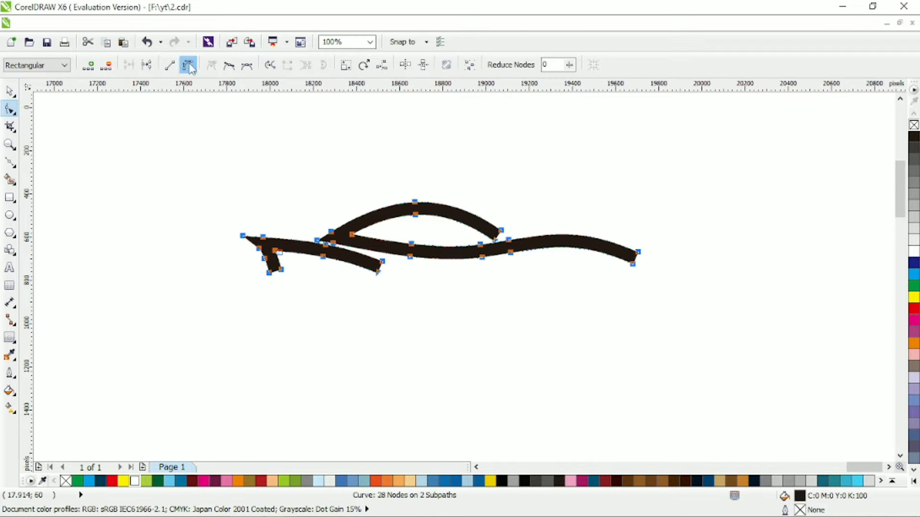
- Delete the surplus nodes behind the nose tip of the front shape and pull the tip slightly inward
scroll(292, 261, "up", 1)
left_click_drag(195, 225, 240, 253)
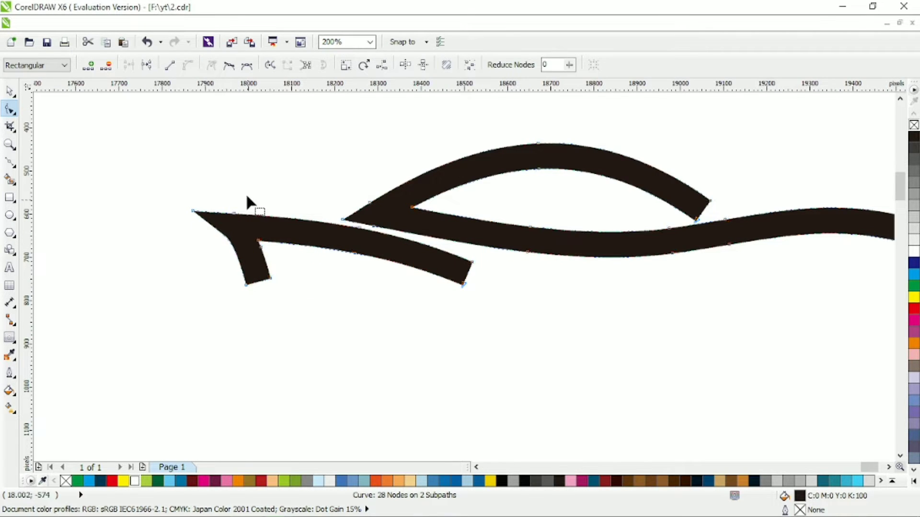
key("Delete")
left_click_drag(193, 210, 209, 215)
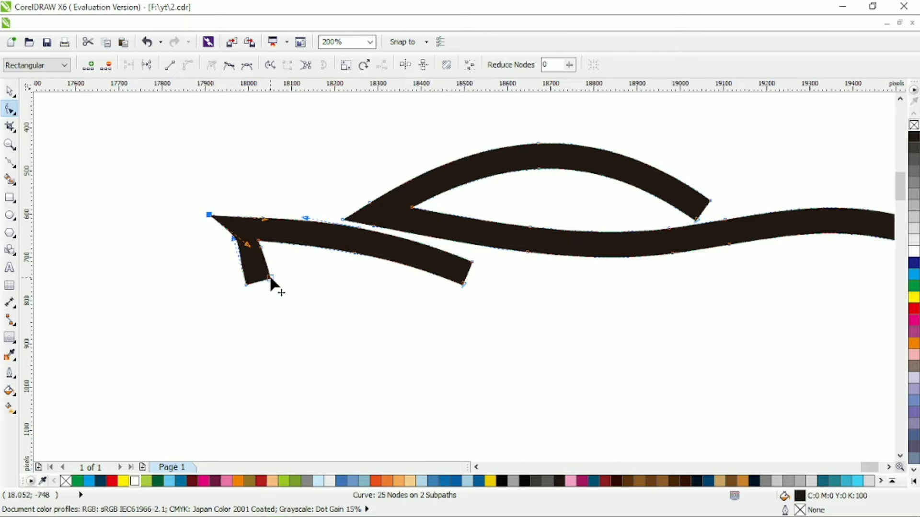
- Move the front leg's inner lower corner up and outward, delete the extra node there and curve its lower edge
left_click_drag(270, 279, 280, 238)
scroll(277, 255, "up", 1)
left_click(273, 241)
left_click_drag(296, 249, 249, 254)
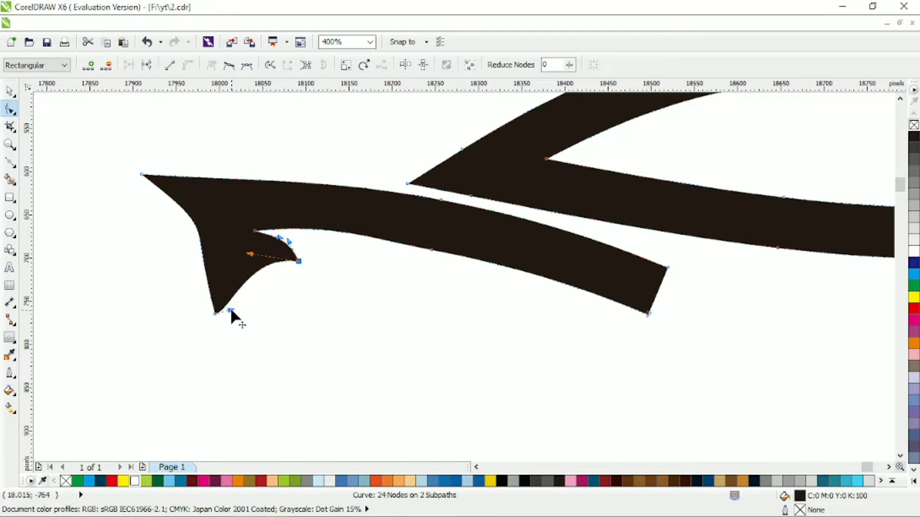
- Adjust the leg's curve handles and inner corner to form a smooth concave front edge and a pointed hook
left_click_drag(231, 310, 207, 283)
left_click_drag(218, 235, 181, 191)
left_click_drag(191, 217, 212, 227)
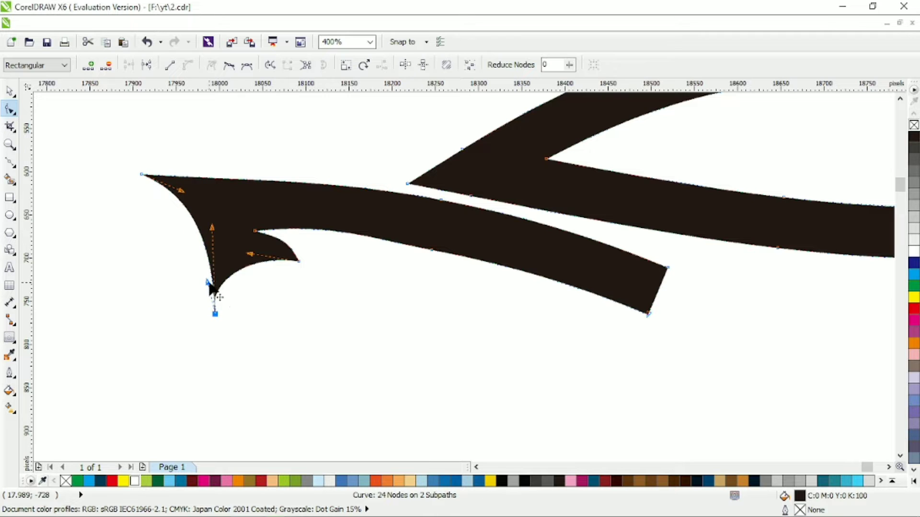
left_click_drag(208, 282, 294, 250)
left_click_drag(281, 238, 255, 237)
- Soften the curve of the nose's front edge and bulge the front shape's top edge slightly upward
left_click(142, 175)
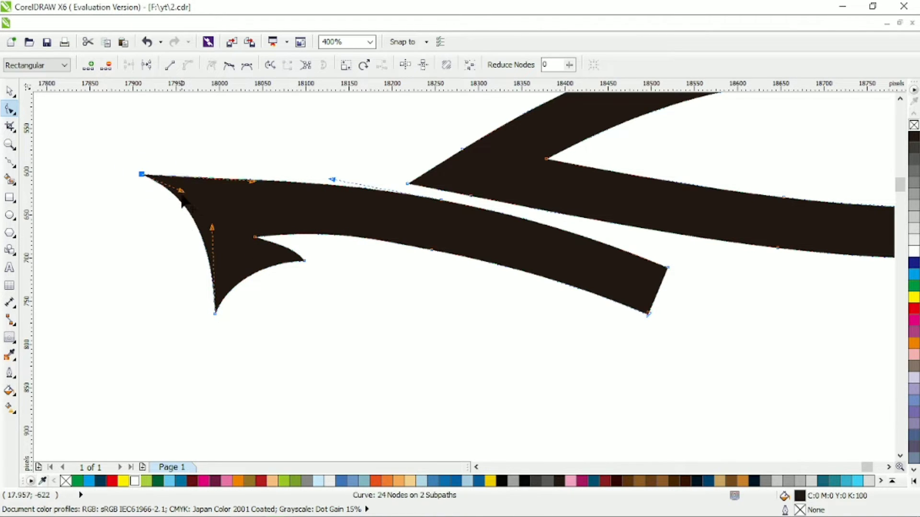
left_click_drag(181, 191, 210, 247)
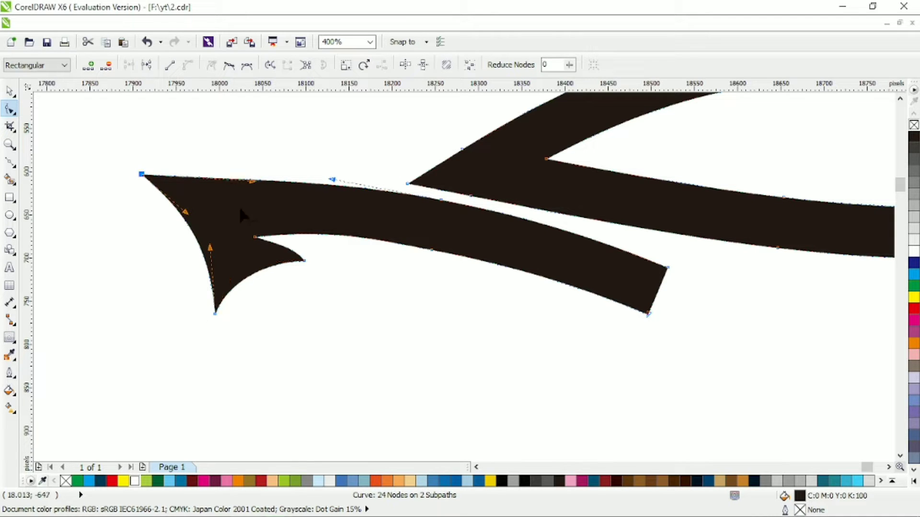
left_click_drag(250, 166, 248, 162)
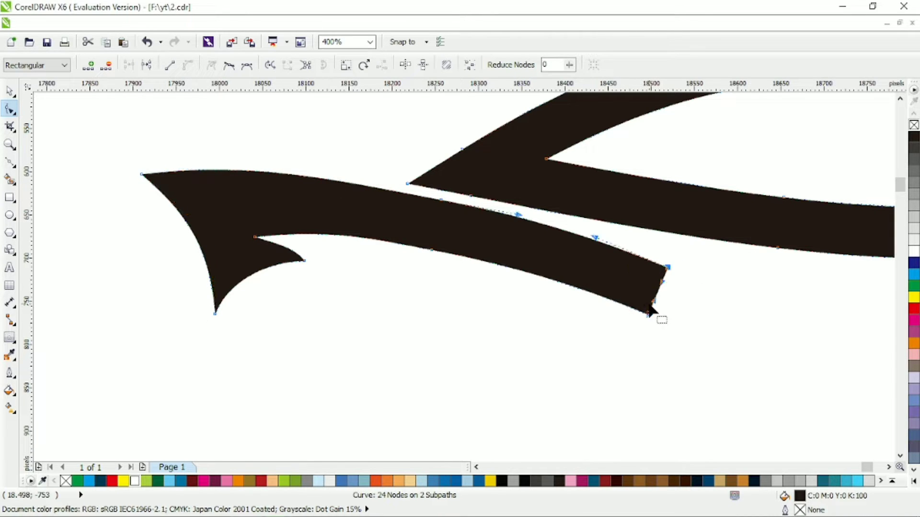
- Delete the extra nodes at the front shape's blunt rear end and adjust the handles to taper it to a point
key("Delete")
left_click_drag(442, 251, 441, 252)
key("Delete")
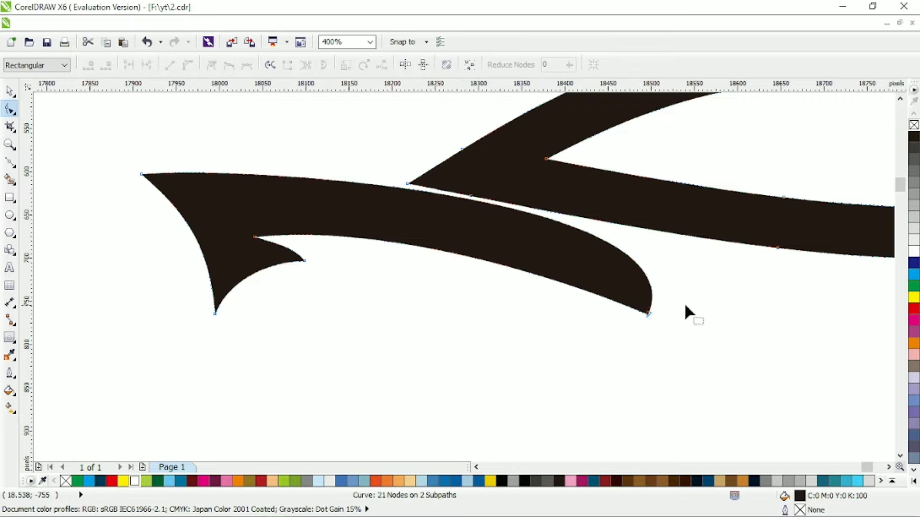
left_click(647, 314)
left_click_drag(700, 191, 507, 179)
scroll(561, 206, "down", 3)
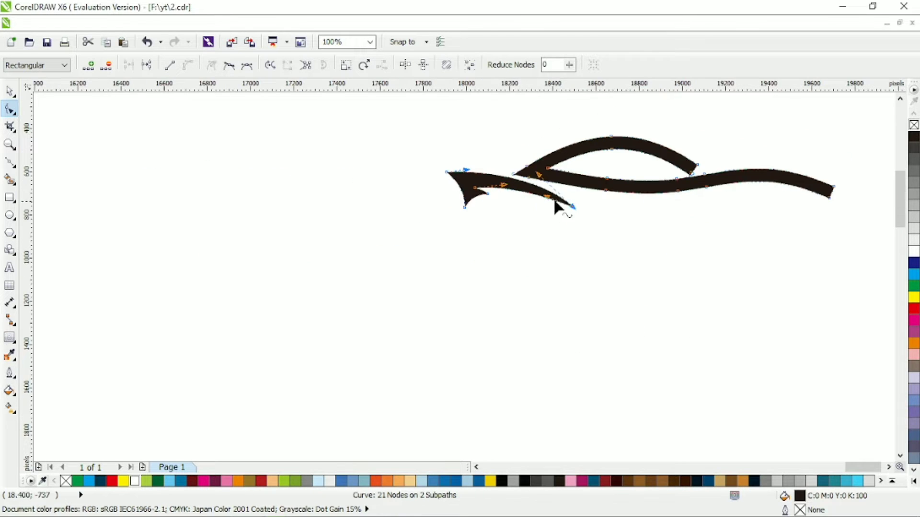
- Delete the surplus nodes near the arch's front tip and extend the tip slightly forward
scroll(586, 212, "up", 2)
key("Delete")
left_click_drag(404, 144, 428, 212)
key("Delete")
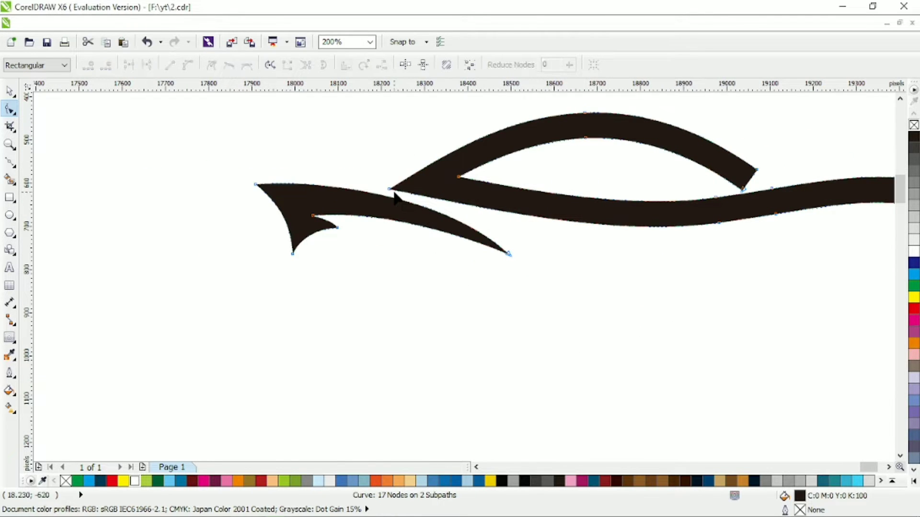
left_click_drag(390, 189, 377, 189)
scroll(479, 182, "down", 2)
scroll(636, 168, "up", 2)
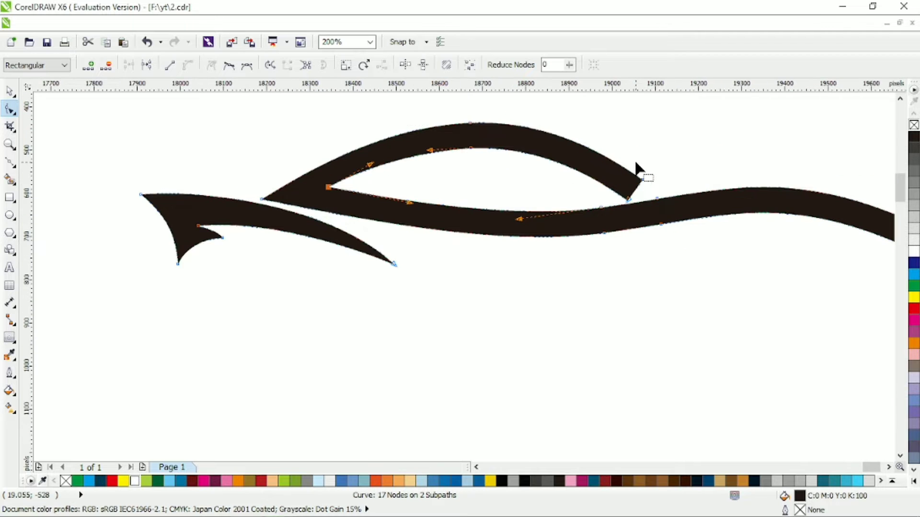
- Reposition the arch's rear corner nodes to narrow its end and delete the surplus nodes along the arch
mouse_move(628, 198)
left_mouse_down()
mouse_move(616, 194)
mouse_move(642, 185)
mouse_move(612, 192)
left_mouse_up()
scroll(635, 189, "up", 1)
left_click_drag(644, 199, 618, 194)
scroll(648, 199, "down", 2)
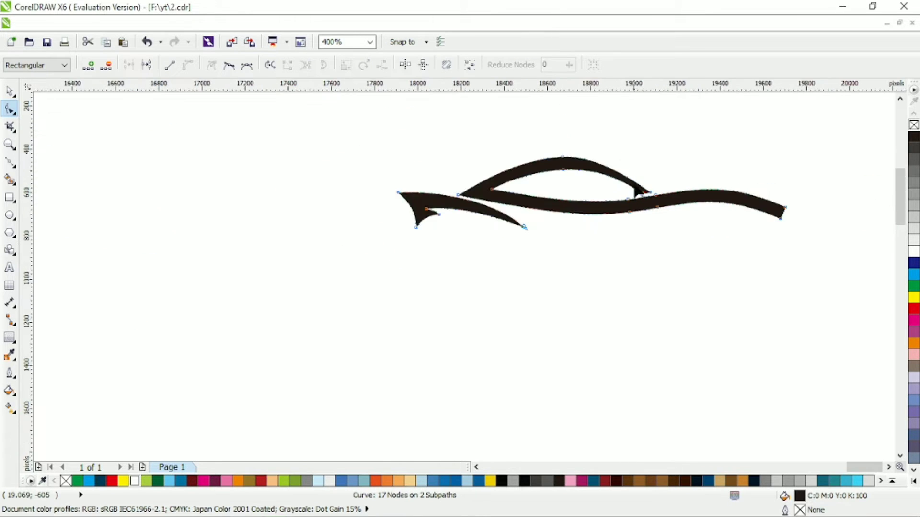
left_click_drag(533, 192, 532, 192)
key("Delete")
scroll(633, 217, "up", 1)
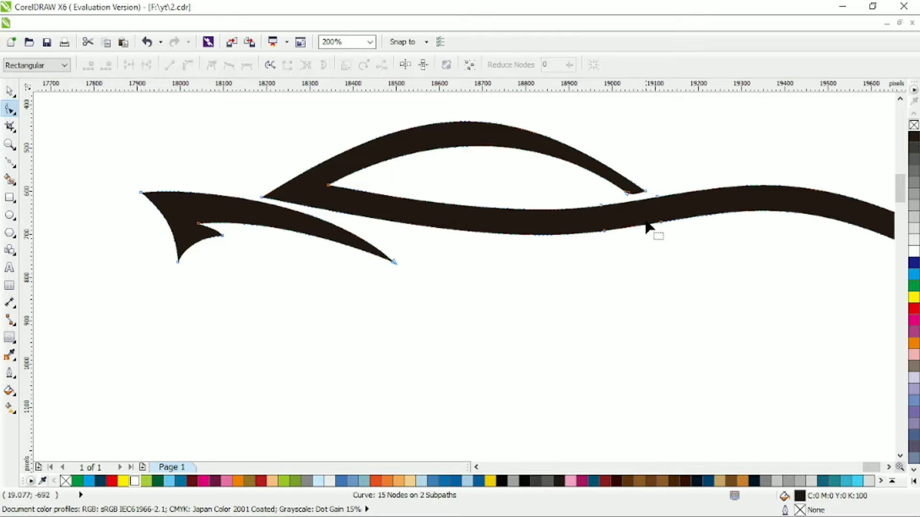
- Delete the surplus pair of nodes along the middle of the body line
scroll(648, 227, "down", 1)
scroll(609, 215, "up", 1)
left_click_drag(628, 201, 704, 228)
key("Delete")
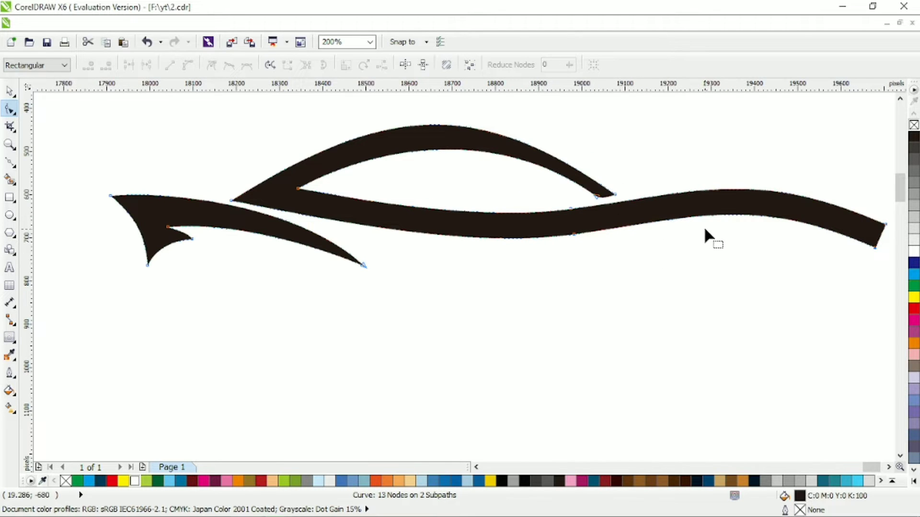
- Delete the extra corner node at the body line's blunt rear end and adjust the handles to taper it to a point
scroll(703, 228, "down", 1)
left_click_drag(781, 240, 780, 241)
left_click_drag(809, 220, 780, 232)
key("Delete")
left_click_drag(825, 226, 772, 247)
left_click_drag(808, 195, 770, 211)
- Reposition the nodes in the middle of the body line to even its curve and pull in the arch's rear tip
scroll(611, 222, "up", 1)
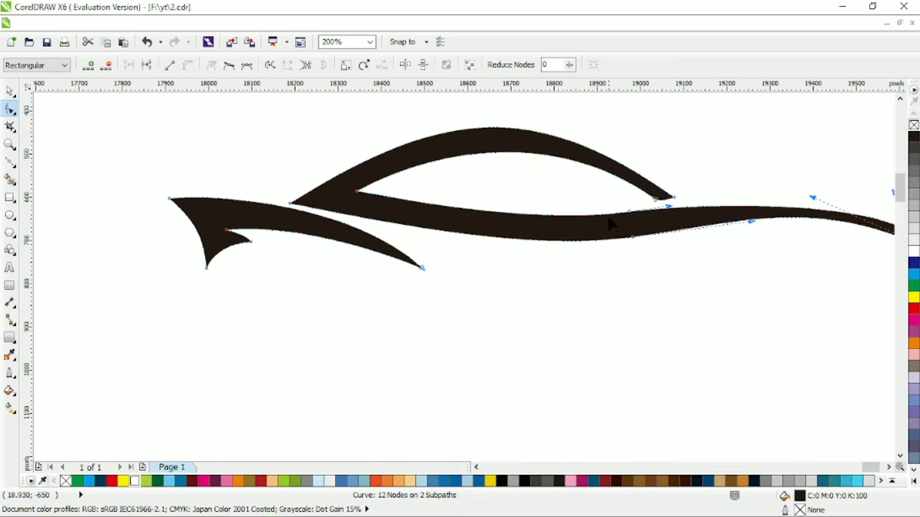
left_click_drag(551, 203, 587, 257)
scroll(661, 232, "down", 2)
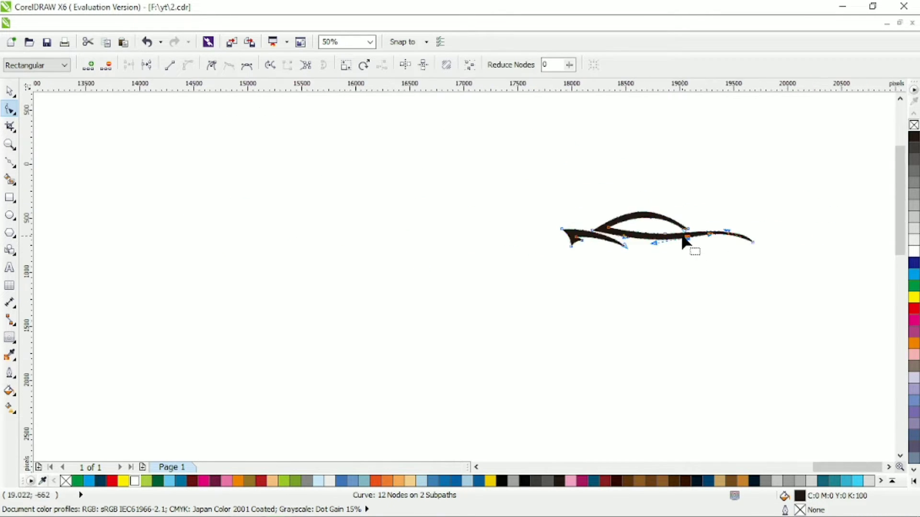
scroll(688, 248, "up", 3)
left_click_drag(297, 229, 297, 230)
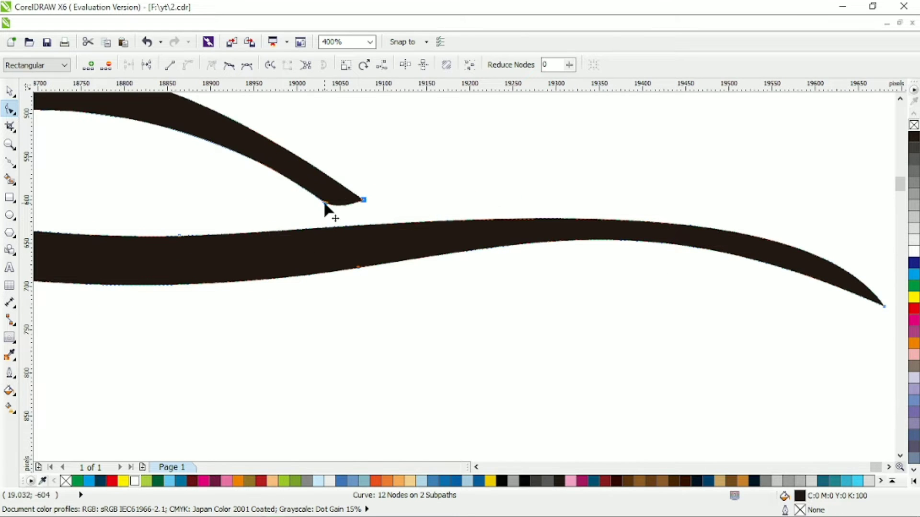
- Adjust the curve handle near the body line's rear tip to smooth the tail's upper edge
scroll(308, 214, "down", 2)
scroll(606, 192, "up", 1)
scroll(661, 230, "down", 1)
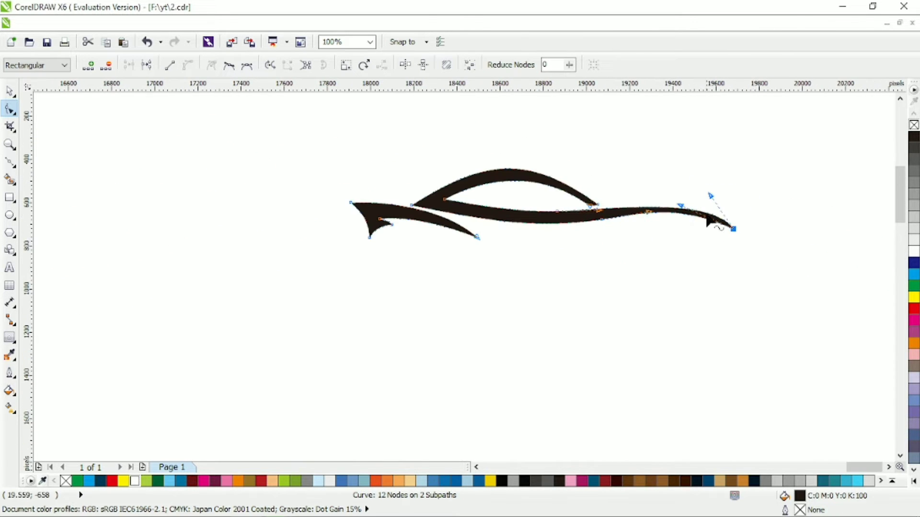
mouse_move(679, 206)
left_mouse_down()
mouse_move(669, 208)
mouse_move(667, 191)
mouse_move(679, 210)
left_mouse_up()
left_click(675, 208)
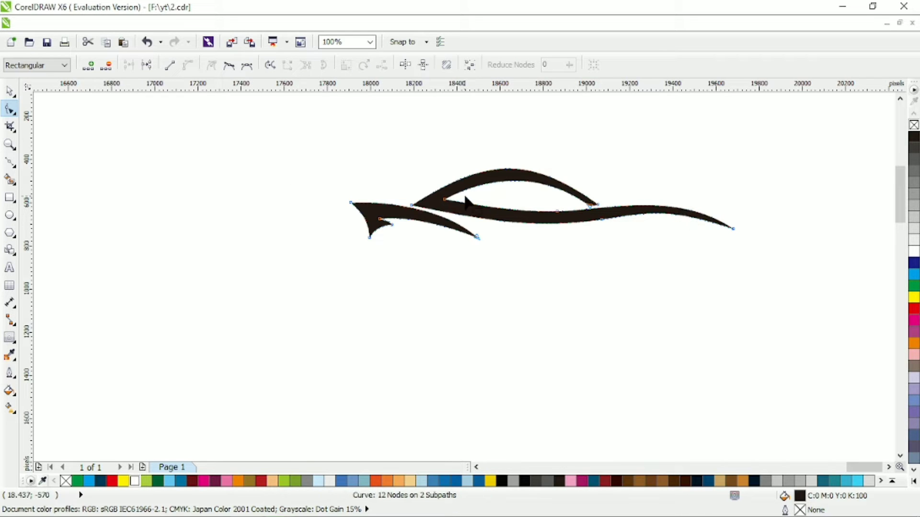
- Replace the sharp node at the window's front corner with one node on each adjoining edge and shorten the upper handle
scroll(467, 198, "up", 1)
double_click(485, 180)
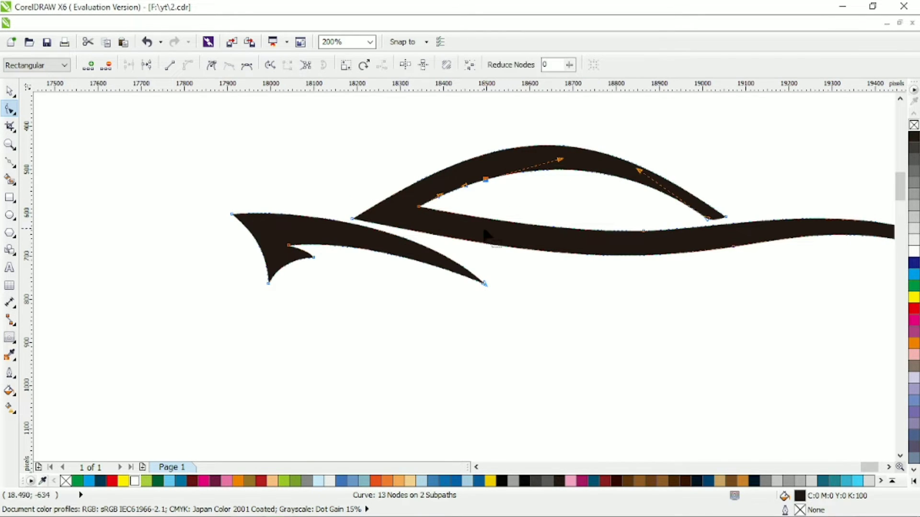
double_click(499, 220)
double_click(419, 208)
left_click(485, 179)
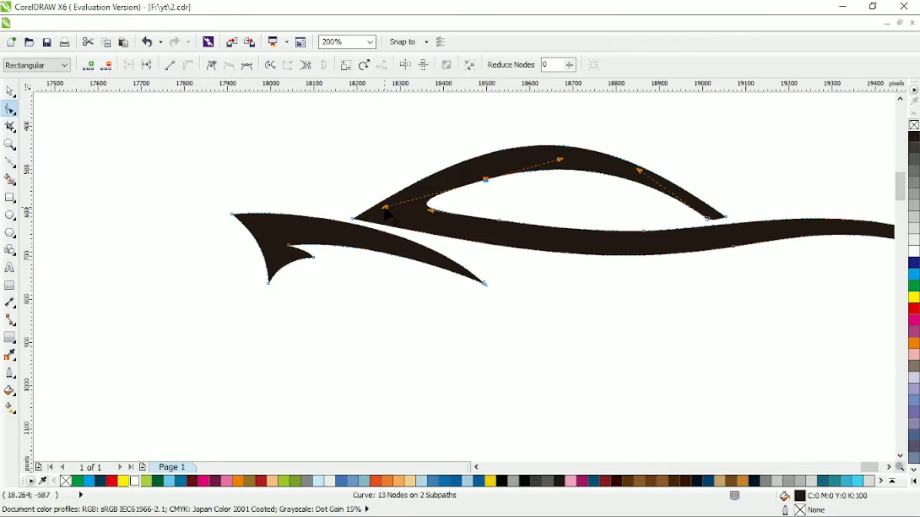
left_click_drag(385, 207, 443, 189)
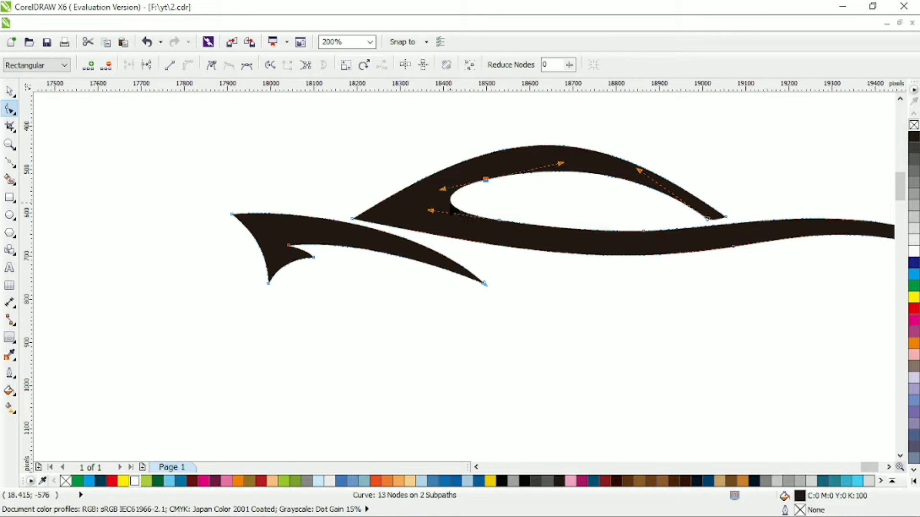
- Add a node on the window's lower front edge and adjust the surrounding nodes and handles to refine the rounded corner
double_click(460, 209)
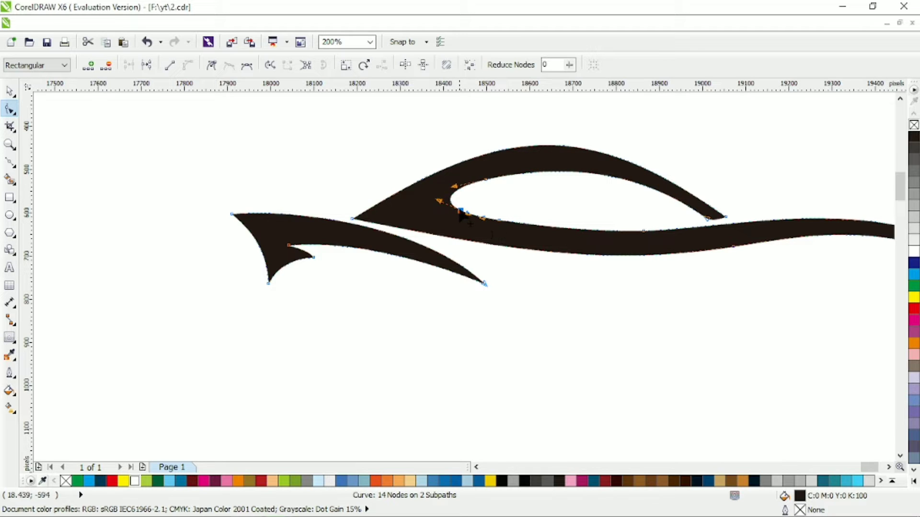
left_click_drag(459, 212, 454, 209)
scroll(475, 221, "up", 1)
left_click_drag(391, 177, 377, 169)
left_click(430, 158)
left_click_drag(430, 158, 453, 151)
scroll(422, 166, "down", 1)
left_click_drag(526, 135, 513, 130)
scroll(517, 129, "down", 1)
- Deselect the curve and examine the overall car silhouette
left_click(14, 95)
left_click(342, 181)
key("alt+Right")
key("alt+Right")
key("alt+Right")
key("alt+Right")
key("alt+Right")
key("alt+Right")
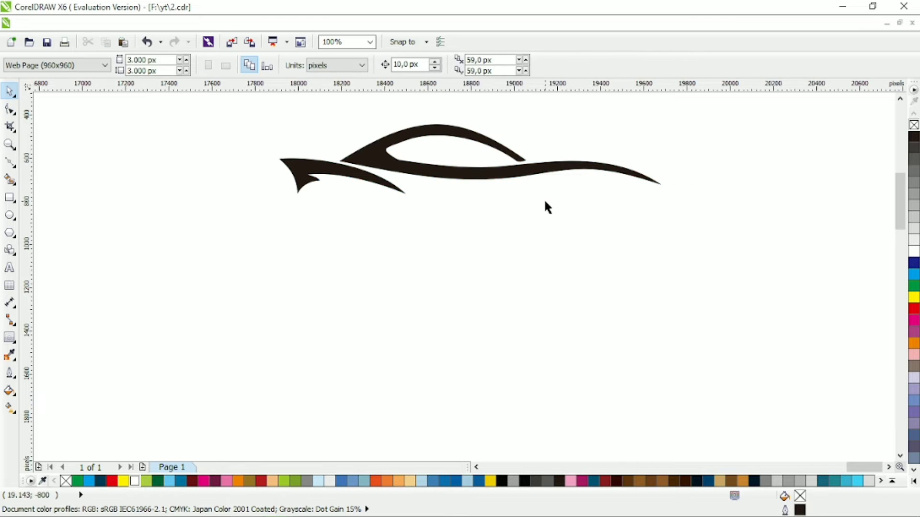
key("alt+Up")
key("alt+Up")
key("alt+Up")
key("alt+Up")
key("alt+Up")
- Smooth the window's lower front edge by shifting its nodes and handles, and delete the surplus node there
left_click(11, 110)
scroll(461, 197, "up", 2)
left_click(289, 335)
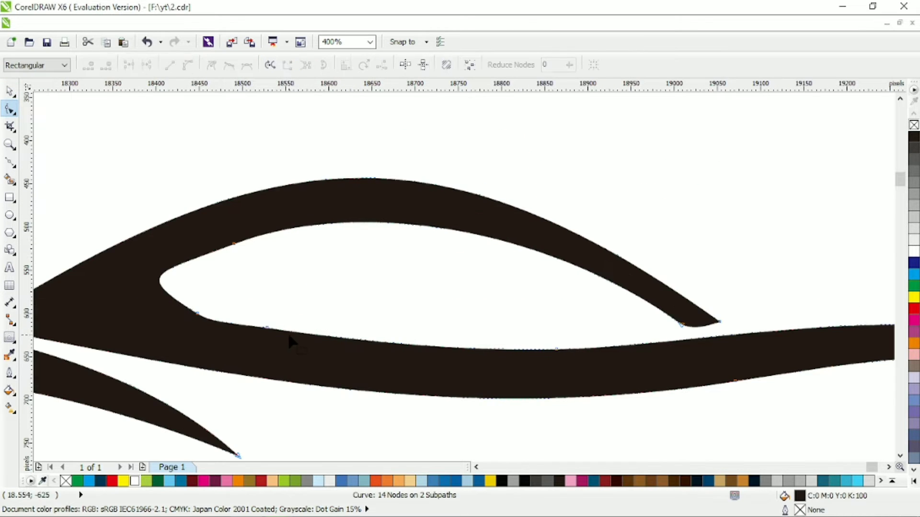
left_click_drag(166, 350, 165, 351)
left_click_drag(267, 328, 286, 335)
left_click(284, 328)
left_click_drag(380, 349, 370, 339)
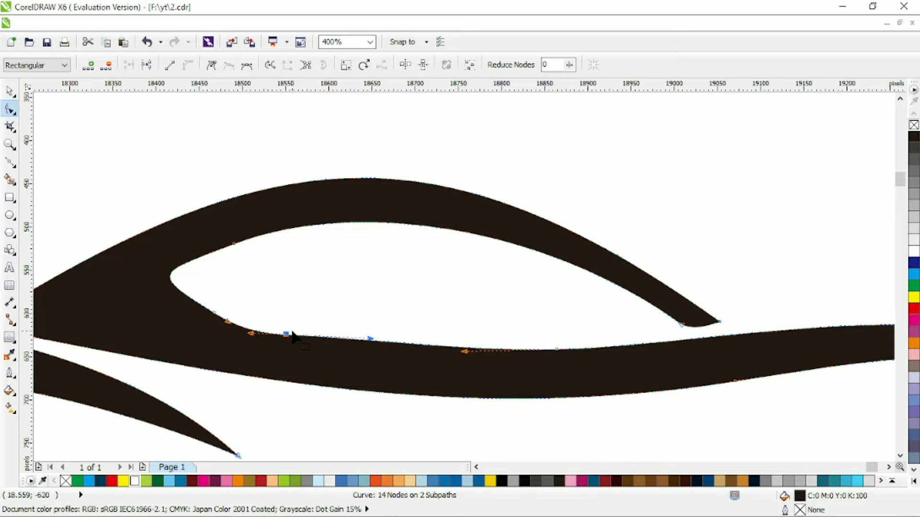
double_click(286, 335)
scroll(287, 338, "down", 2)
left_click(9, 91)
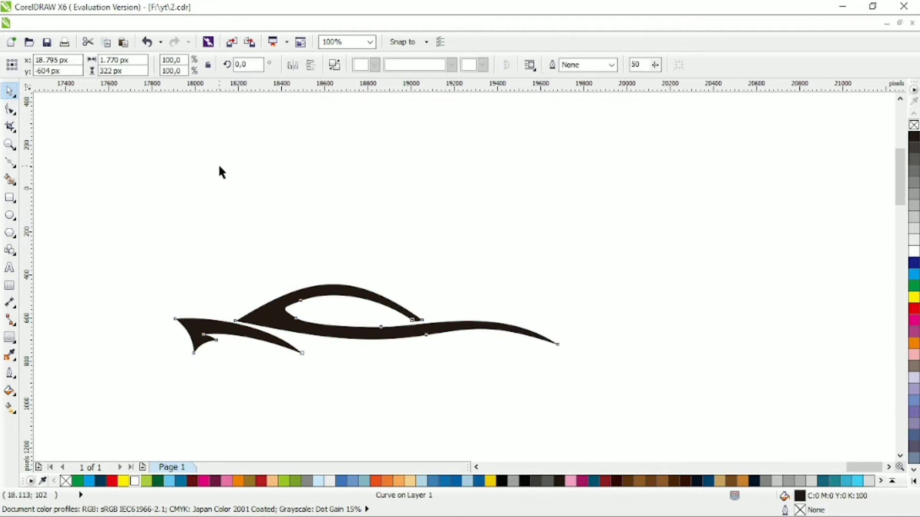
left_click(220, 172)
- Draw a narrow three-cornered Bezier shape beneath the body line, just behind the front shape's rear tip
scroll(409, 226, "left", 2)
scroll(417, 258, "down", 1)
scroll(462, 316, "up", 1)
scroll(458, 313, "left", 2)
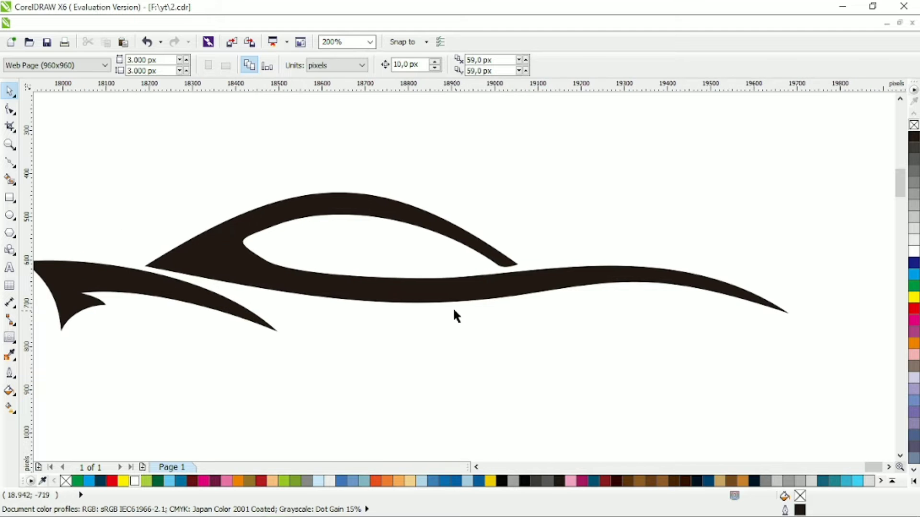
left_click(17, 165)
left_click(460, 311)
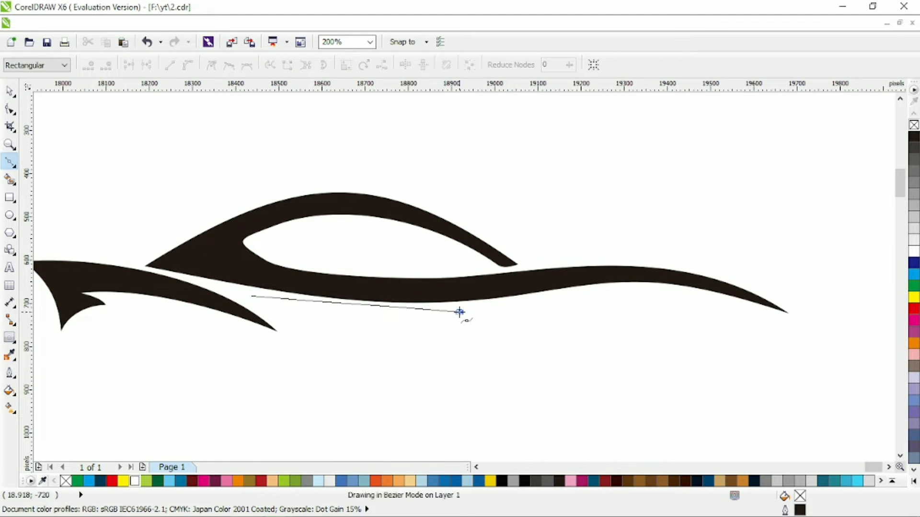
left_click(286, 314)
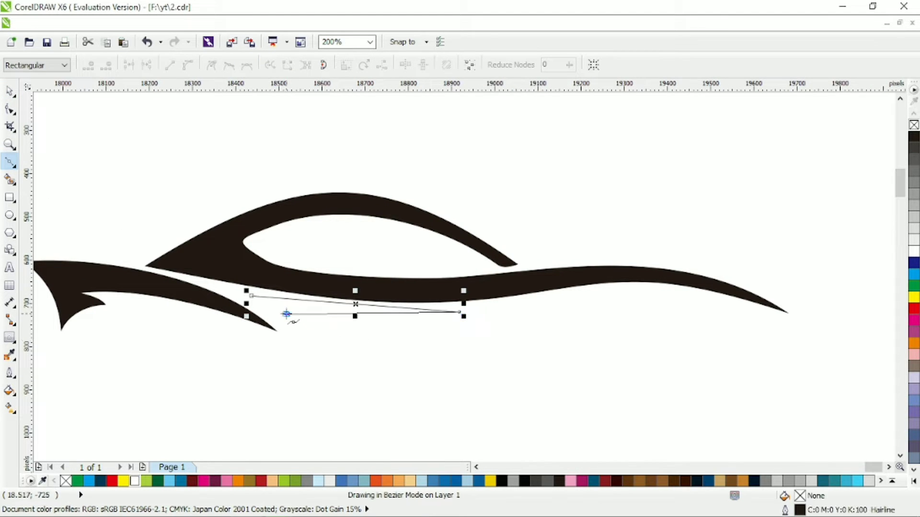
- Shift the new shape's front corners, convert its segments to curves and bend its long edges downward
left_click(9, 110)
left_click_drag(251, 296, 235, 292)
left_click_drag(286, 314, 283, 316)
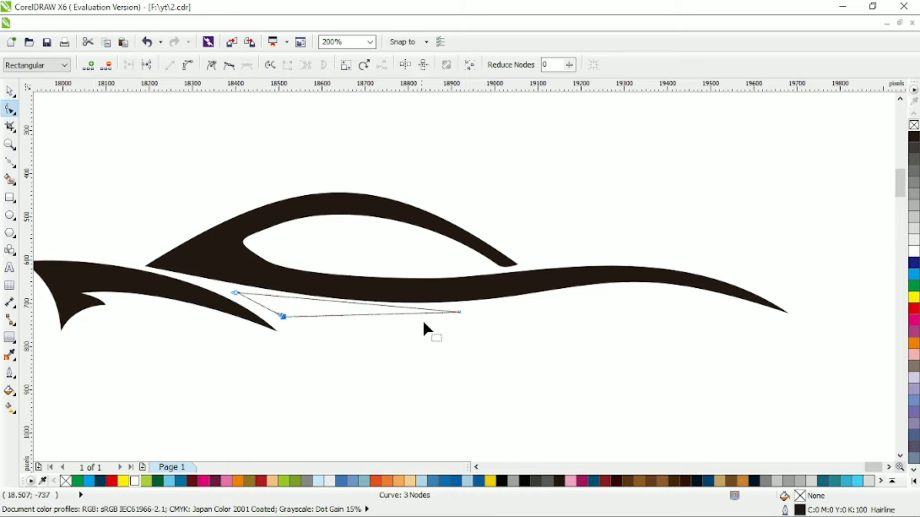
left_click(191, 69)
left_click_drag(332, 300, 347, 318)
- Extend the small shape's front tip forward, curve its front edge and lower its bottom corner to follow the front shape
scroll(260, 308, "up", 1)
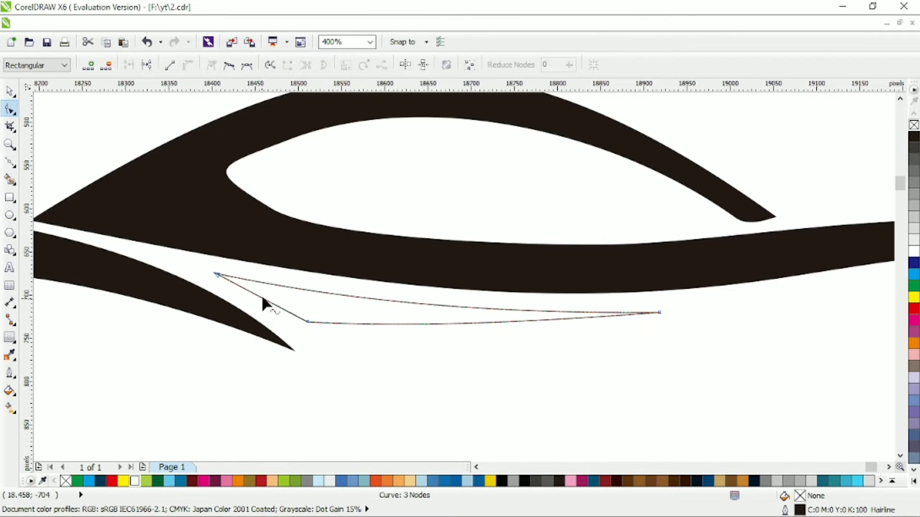
left_click_drag(237, 285, 241, 283)
mouse_move(216, 273)
left_mouse_down()
mouse_move(177, 259)
mouse_move(233, 276)
left_mouse_up()
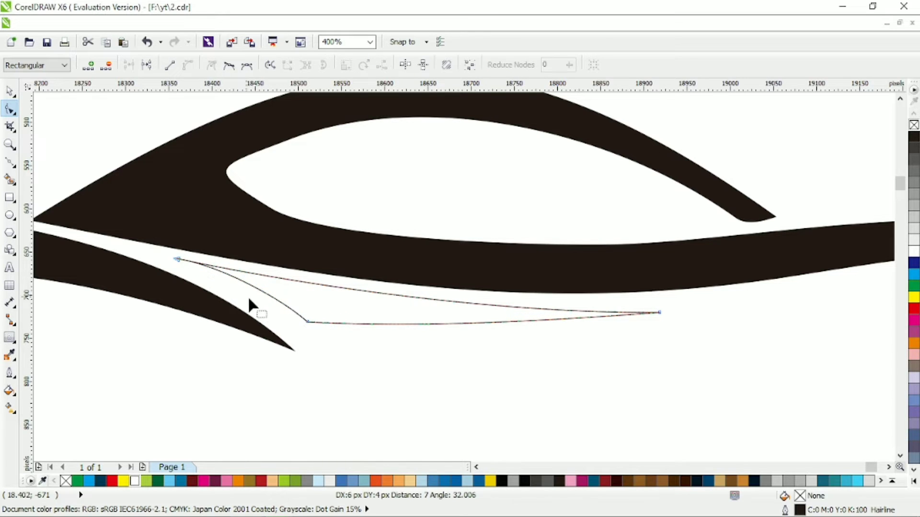
left_click_drag(163, 243, 218, 272)
left_click(287, 300)
left_click_drag(291, 301, 307, 337)
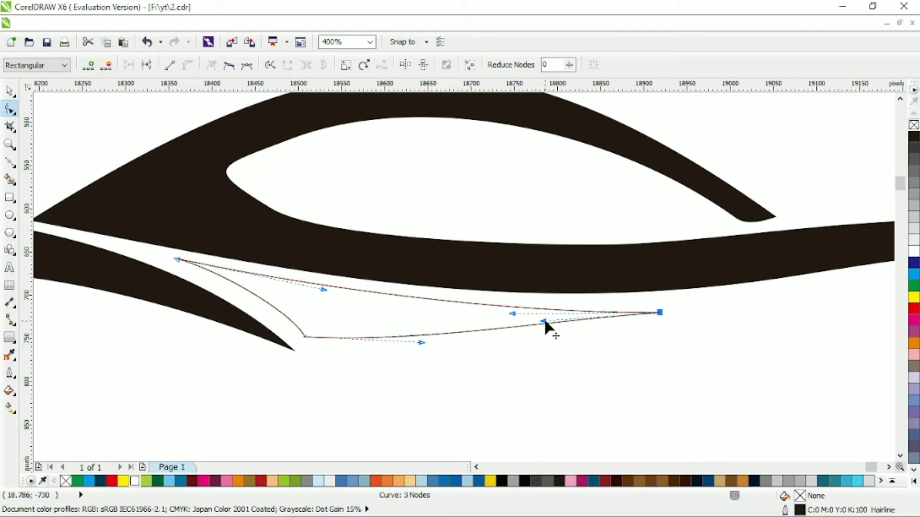
- Fill the small side shape with black and deselect it
scroll(466, 299, "down", 2)
left_click(9, 95)
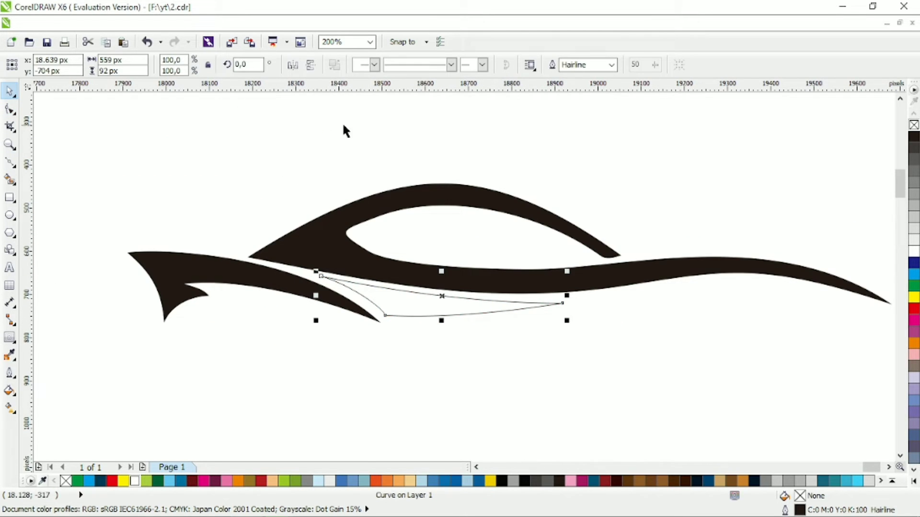
left_click(914, 136)
left_click(446, 214)
scroll(446, 214, "down", 2)
scroll(489, 237, "up", 1)
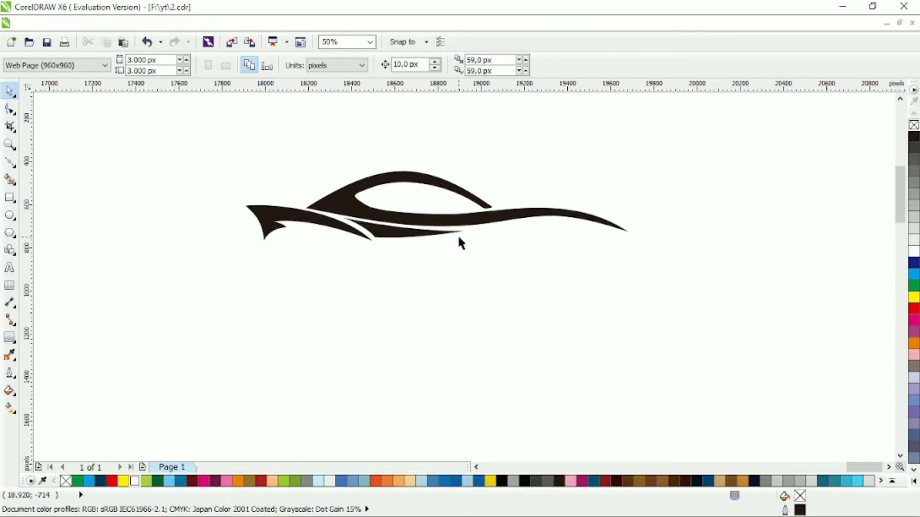
- Weld the main car curve and the small side shape into one object
left_click(561, 212)
left_click(384, 235, "shift")
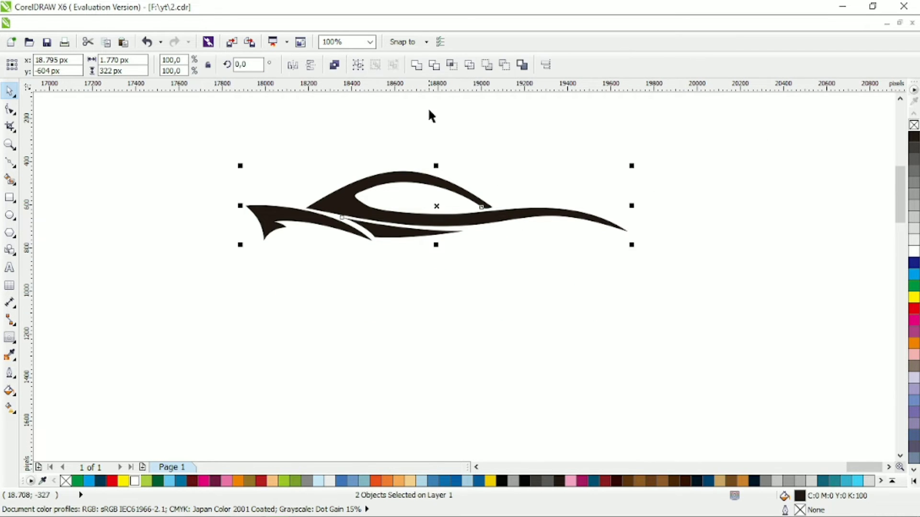
left_click(415, 65)
- Skew the car silhouette vertically so its rear end drops slightly
left_click(534, 215)
left_click_drag(633, 206, 633, 215)
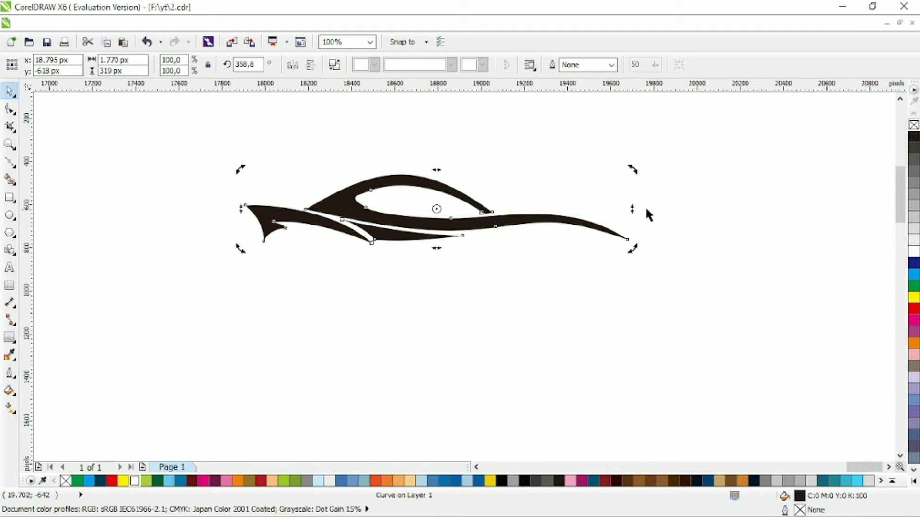
left_click(646, 208)
- Add the artistic text "AUTOMOTIVE" below the front of the car
left_click(9, 268)
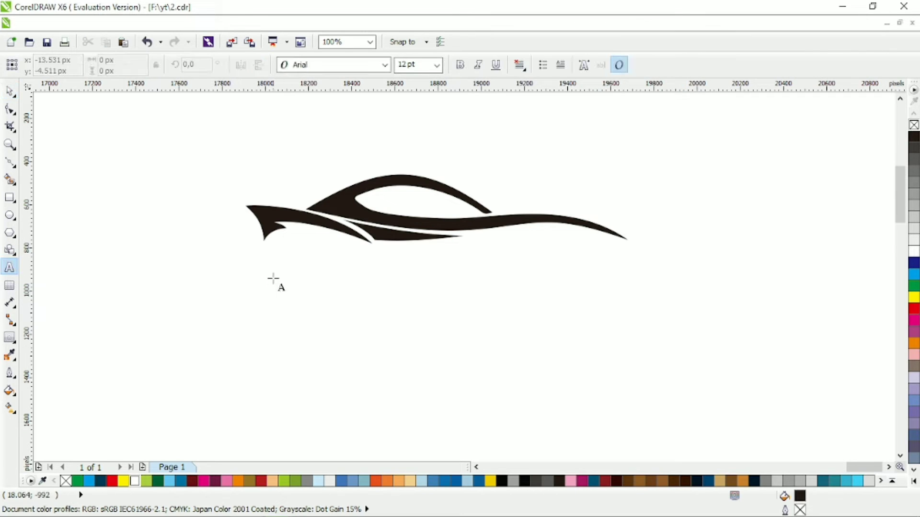
left_click(272, 275)
type("A")
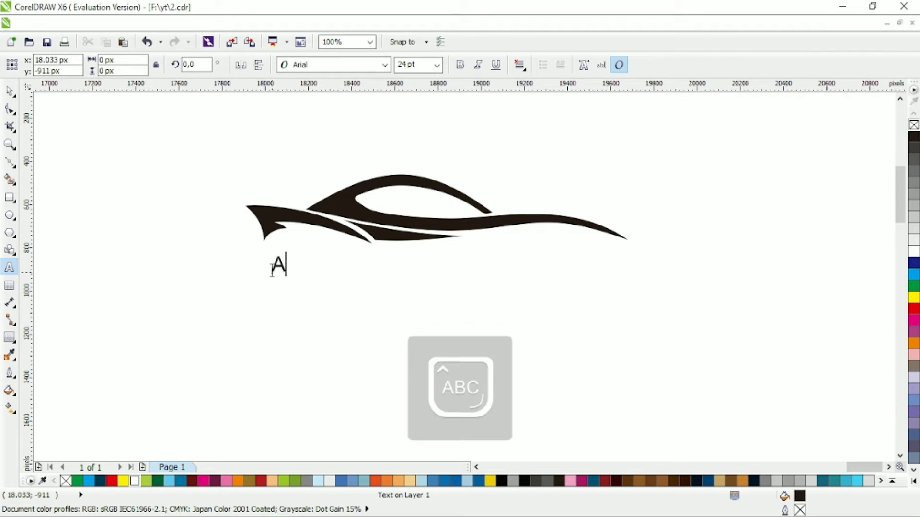
type("UTOMOTIVE")
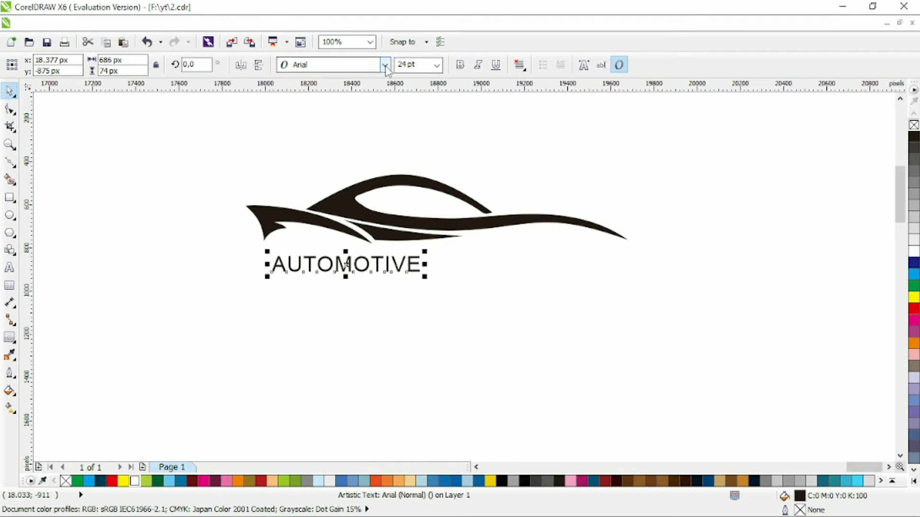
- Set the font of the AUTOMOTIVE text to Aero
left_click(384, 65)
scroll(424, 220, "up", 10)
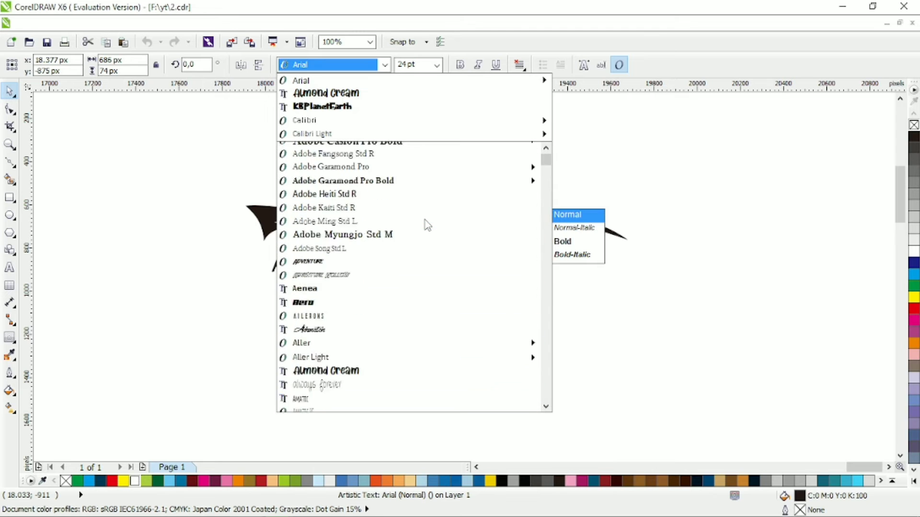
scroll(424, 220, "up", 1)
left_click(374, 355)
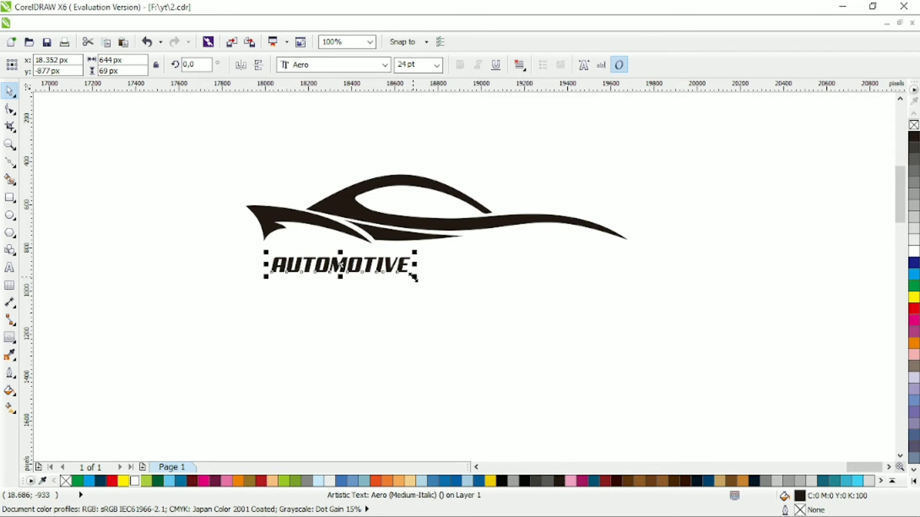
- Enlarge the AUTOMOTIVE text to nearly the car's width and align the centers of text and car horizontally
left_click_drag(414, 277, 632, 293)
left_click(613, 295)
left_click(599, 285)
left_click_drag(704, 142, 125, 348)
key("c")
- Scale the AUTOMOTIVE text down to about 58.45 pt and place it close under the car, keeping it centered
left_click(533, 302)
left_click(537, 278)
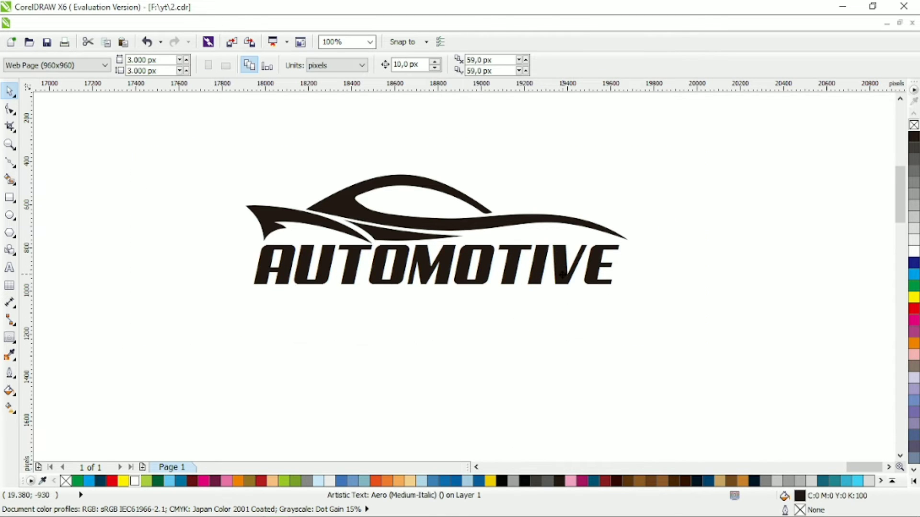
left_click_drag(626, 291, 606, 285)
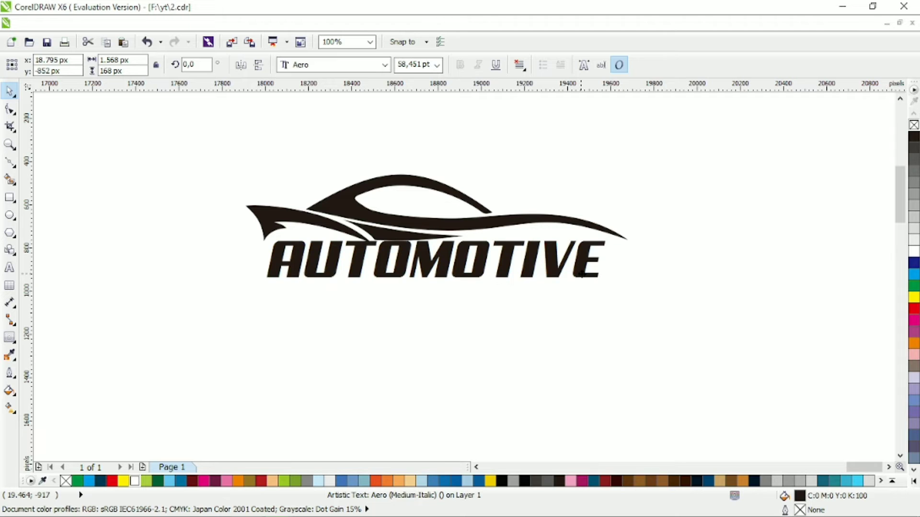
- Draw a rectangle over the text with its upper edge just above the letters and trim the car with it
left_click(9, 198)
scroll(345, 202, "up", 1)
left_click_drag(213, 355, 673, 269)
left_click(9, 91)
left_click(334, 185, "shift")
left_click(434, 65)
- Delete the rectangle used for trimming
left_click(670, 262)
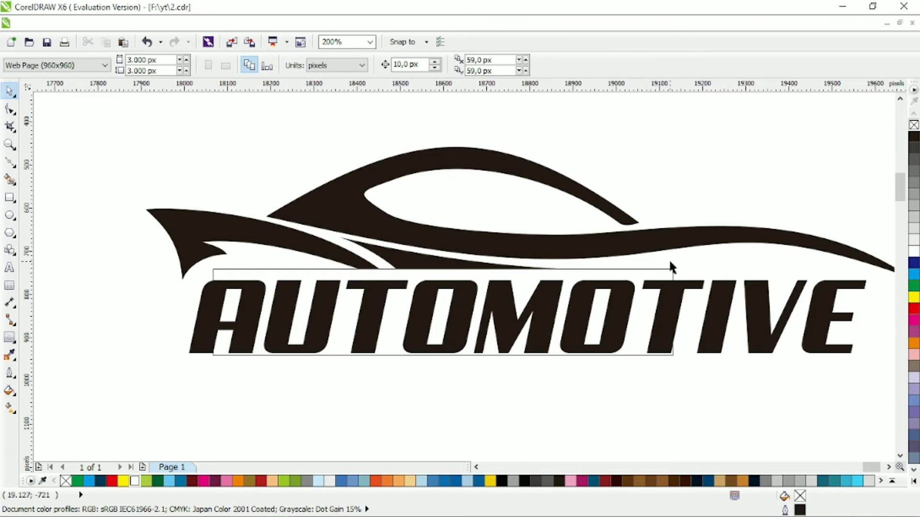
left_click(670, 264)
key("Delete")
scroll(506, 302, "down", 1)
scroll(580, 307, "right", 1)
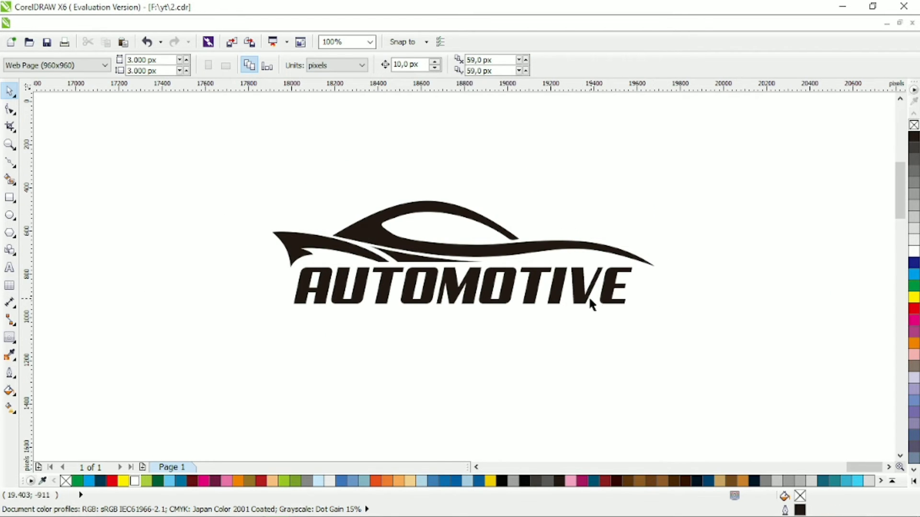
- Fill the car with a linear fountain fill running diagonally upward from dark blue to magenta
scroll(590, 286, "down", 1)
scroll(592, 288, "up", 1)
left_click(540, 248)
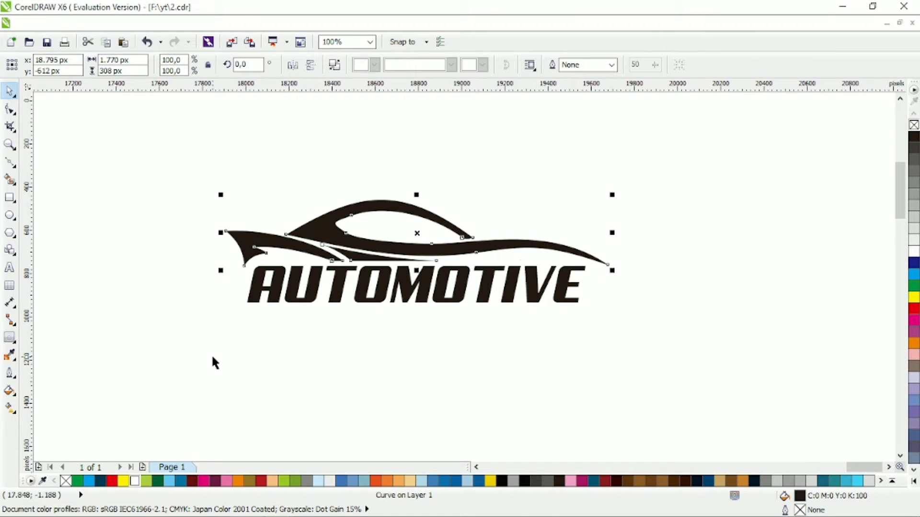
left_click(191, 481)
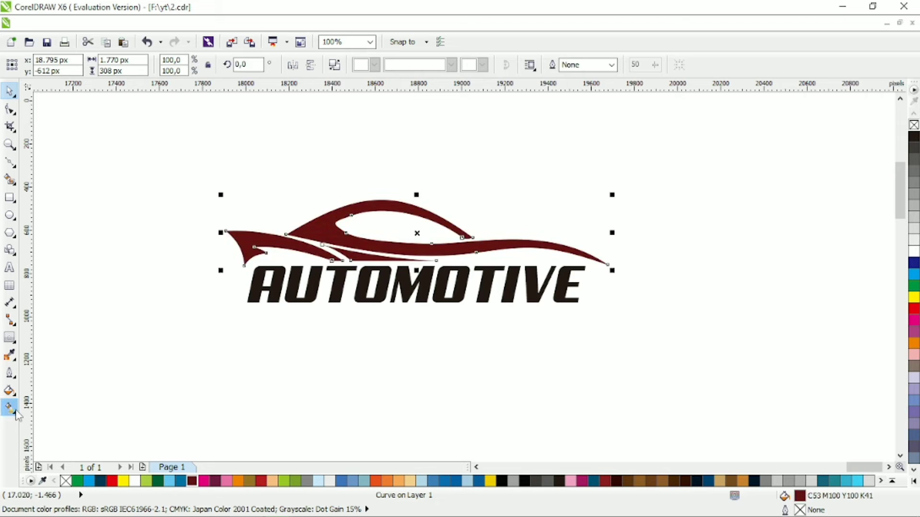
left_click(14, 410)
left_click(100, 480)
left_click_drag(263, 257, 459, 147)
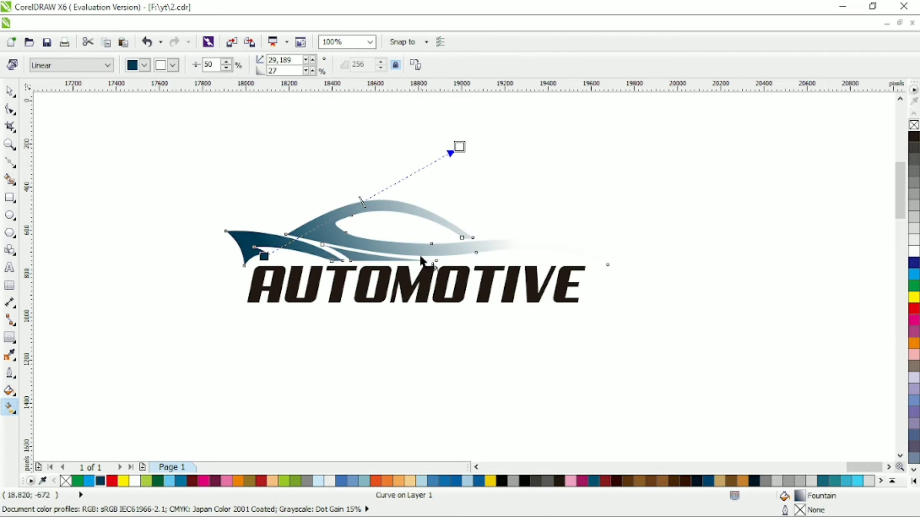
left_click(204, 481)
- Redirect the car's gradient nearly vertically, with dark blue at the underside and magenta at the roof
left_click_drag(335, 263, 452, 181)
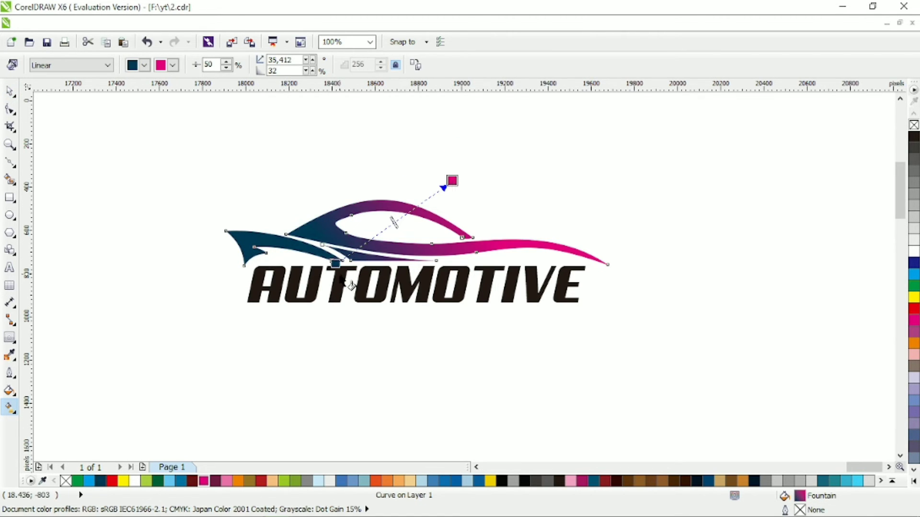
left_click_drag(336, 268, 364, 159)
left_click_drag(381, 266, 377, 177)
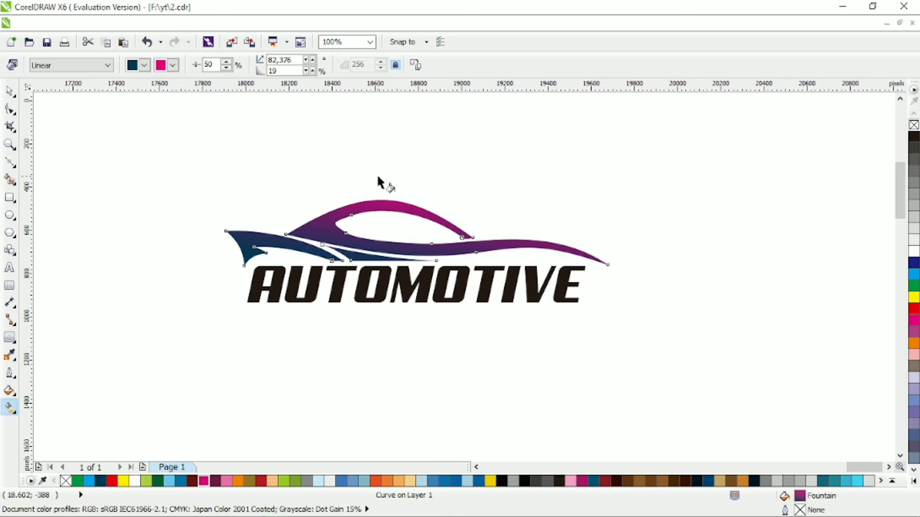
- Recolor the AUTOMOTIVE text with the same dark blue as the lower part of the car
left_click(10, 91)
left_click(268, 182)
left_click(341, 280)
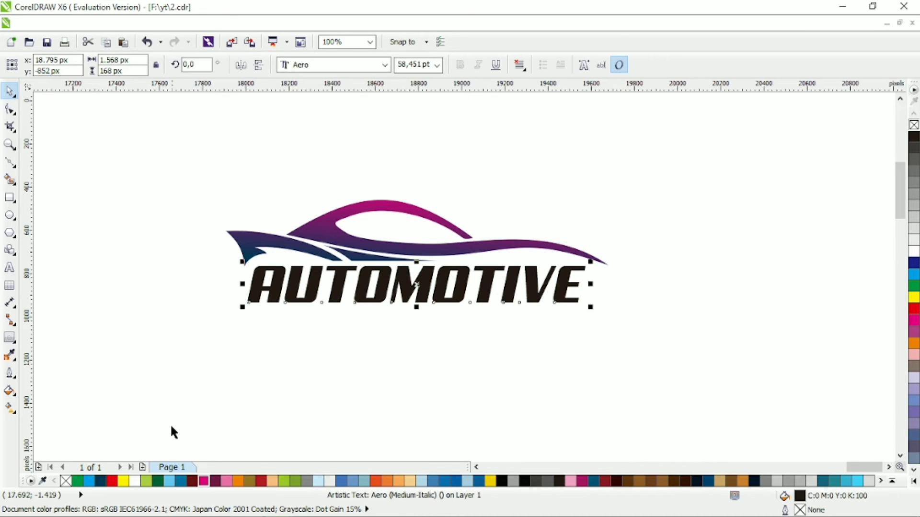
left_click(100, 480)
left_click(197, 378)
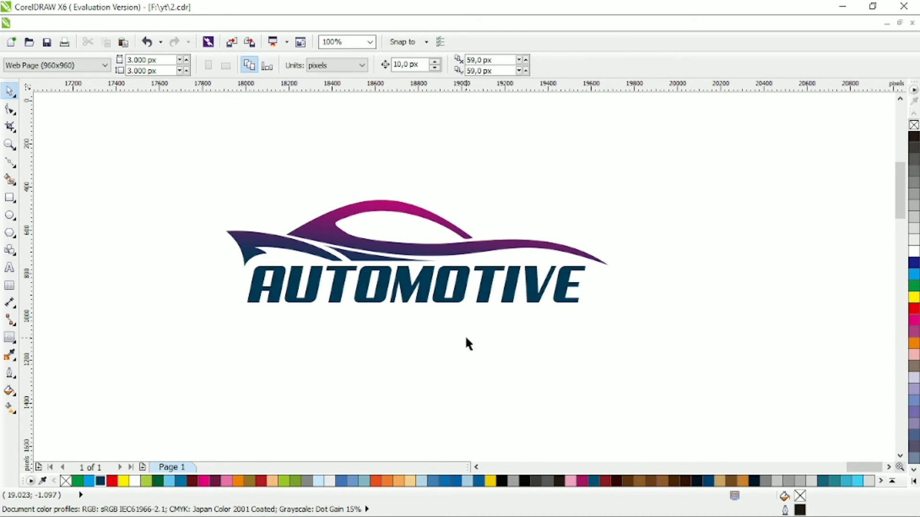
- Draw a thin rectangle about 38 px high under the AUTOMOTIVE text's left portion and skew it to match the italic letters
left_click(10, 197)
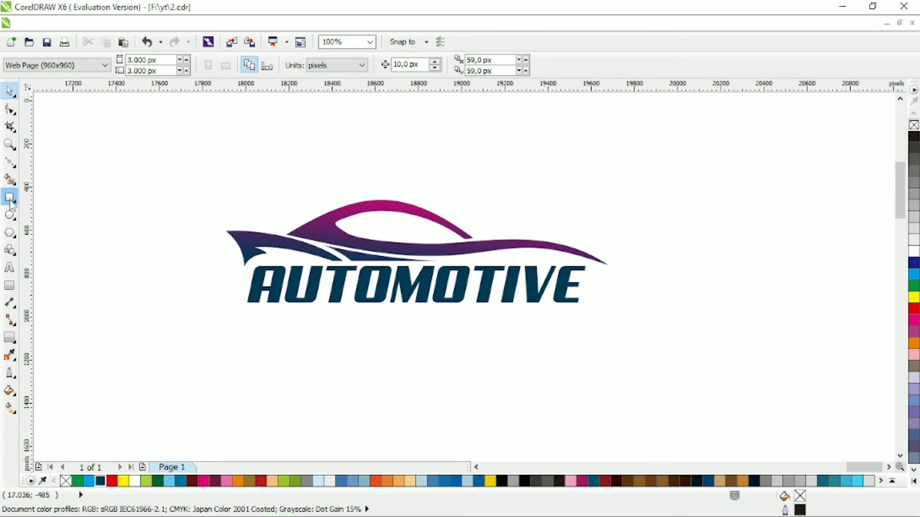
left_click_drag(244, 310, 489, 317)
left_click(9, 91)
scroll(287, 341, "up", 1)
left_click(415, 282)
left_click_drag(449, 272, 452, 271)
left_click(328, 354)
scroll(515, 284, "down", 1)
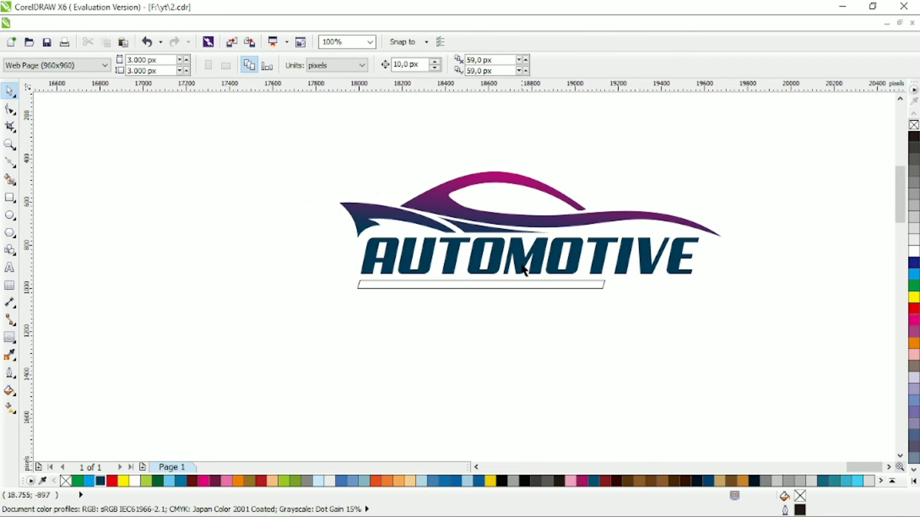
- Duplicate the AUTOMOTIVE text and change the copy's wording to LOGO DESIGN
left_click_drag(521, 263, 651, 271)
double_click(651, 275)
key("ctrl+a")
type("L")
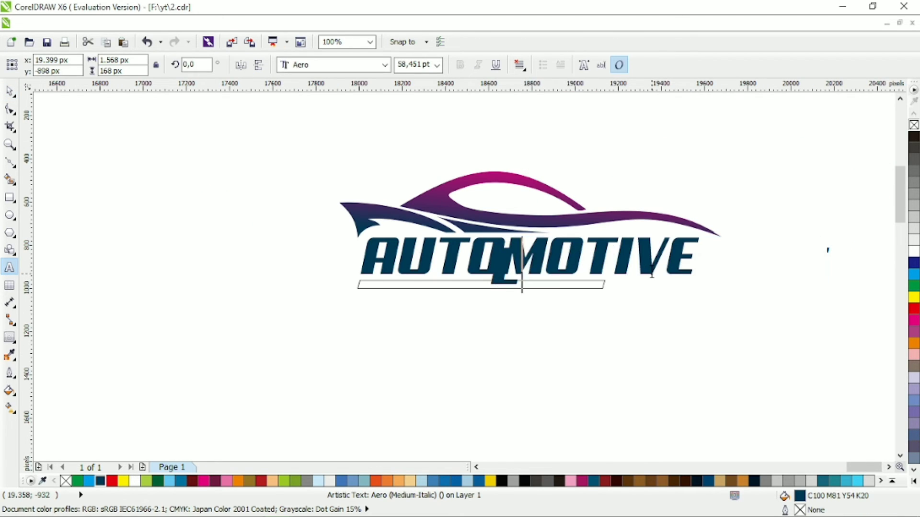
type("OGO DESIGN")
key("Escape")
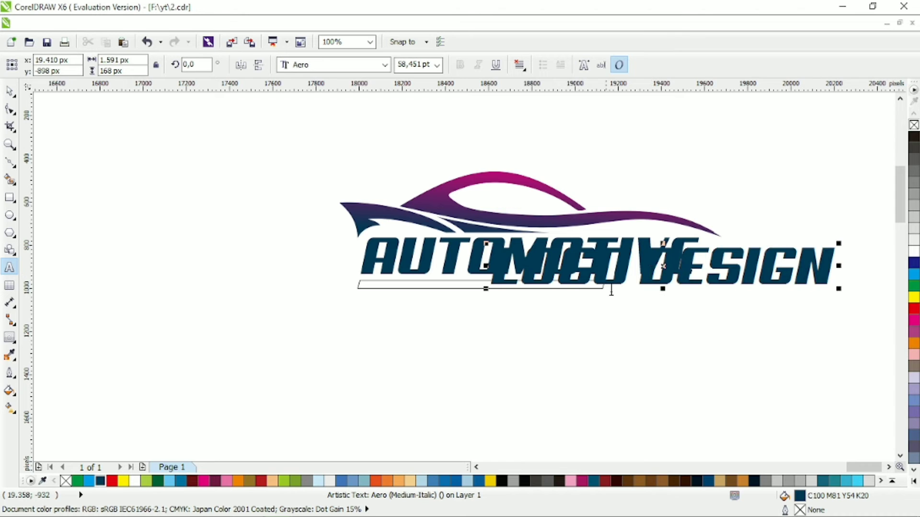
- Scale the LOGO DESIGN text down to about 13.36 pt and align its right edge with the AUTOMOTIVE text
left_click(11, 94)
left_click_drag(486, 244, 751, 271)
left_click(688, 277, "shift")
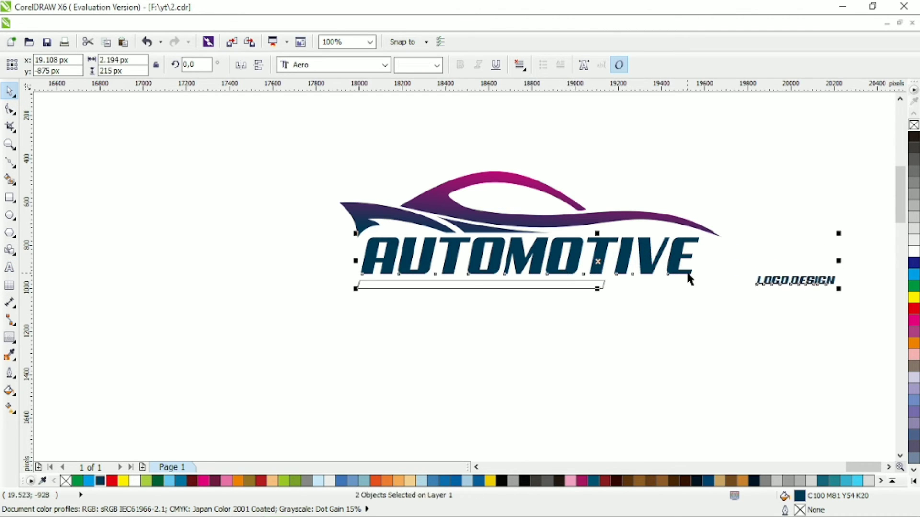
key("r")
left_click(789, 215)
scroll(654, 280, "up", 1)
- Move LOGO DESIGN beneath the wordmark at the slanted bar's right end and widen its letter spacing to about 514 px overall
left_click_drag(676, 288, 560, 296)
left_click(11, 110)
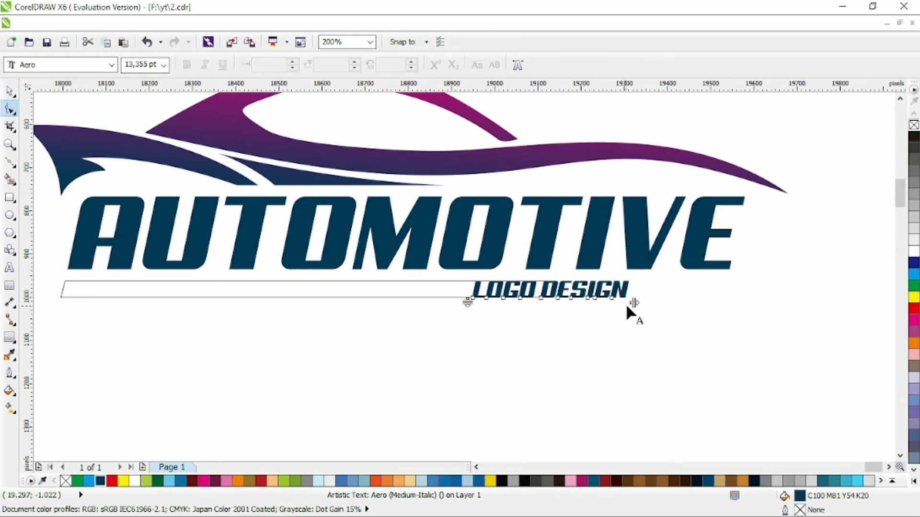
left_click_drag(633, 304, 698, 303)
key("space")
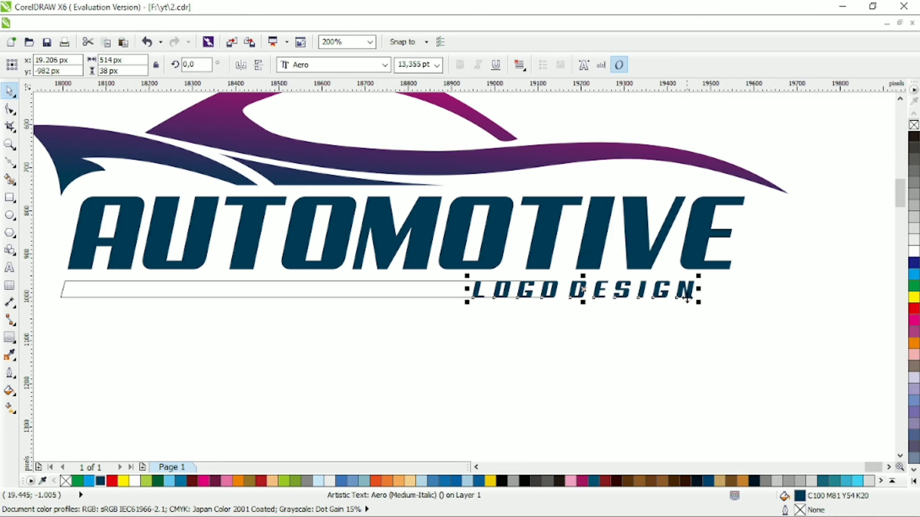
- Convert the slanted bar to curves, shorten its right end to about 994 px wide just before LOGO DESIGN, and slightly reduce its height
left_click(466, 287)
key("ctrl+q")
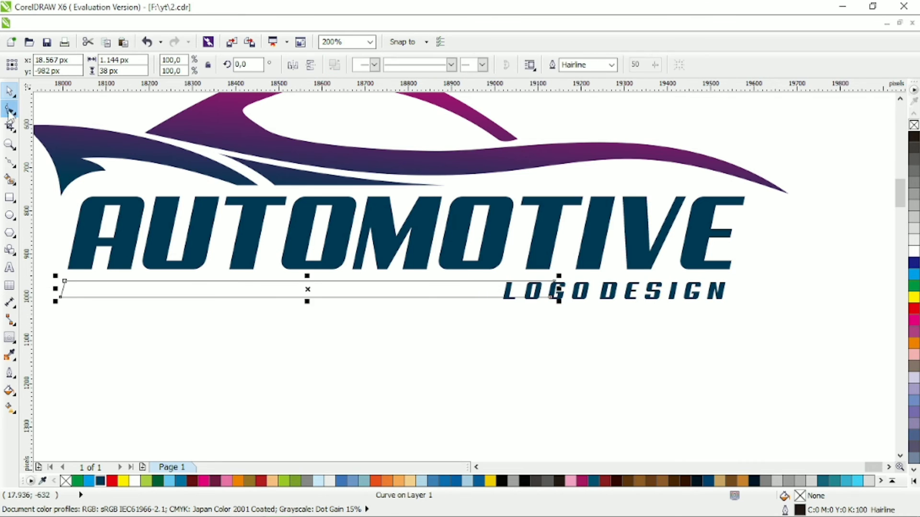
key("F10")
left_click_drag(479, 228, 571, 369)
left_click_drag(556, 298, 486, 299)
key("space")
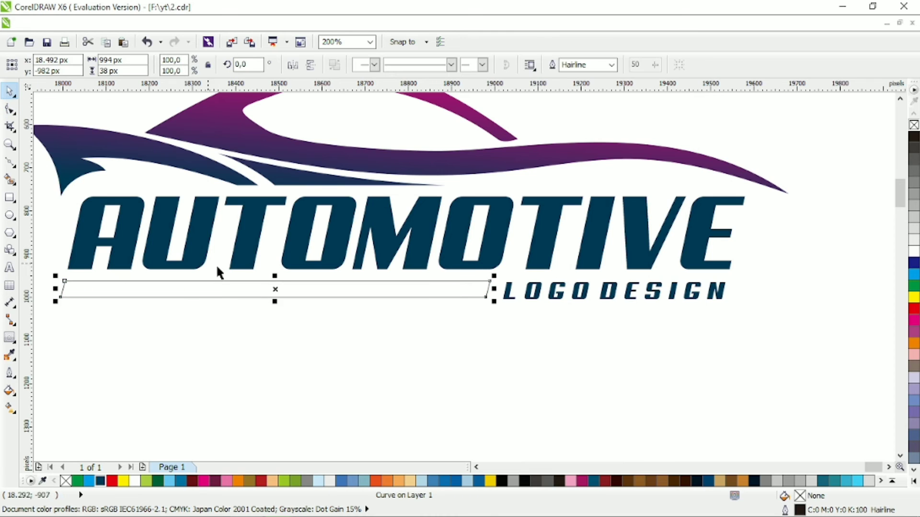
left_click_drag(273, 275, 274, 280)
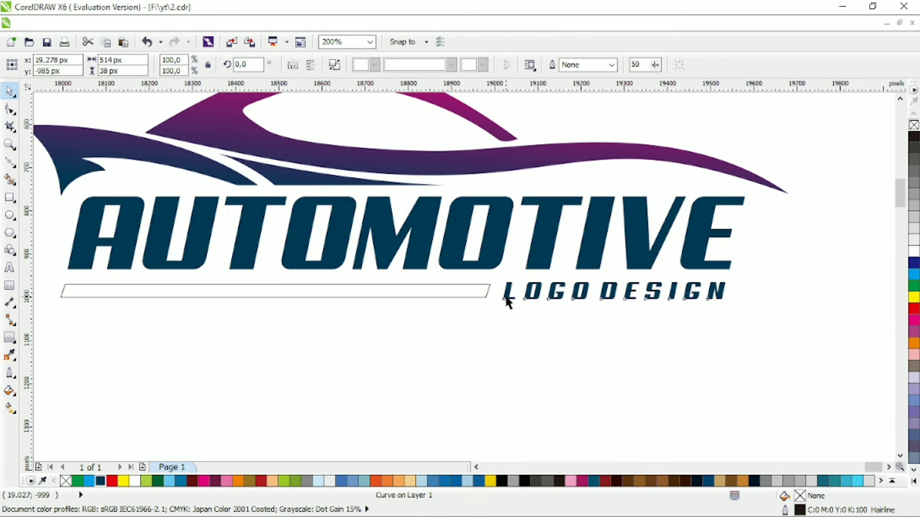
- Fill the slanted bar with dark blue C100 M81 Y54 K20 to match the text and remove its outline
left_click(507, 293)
left_click(479, 293, "shift")
left_click(100, 481)
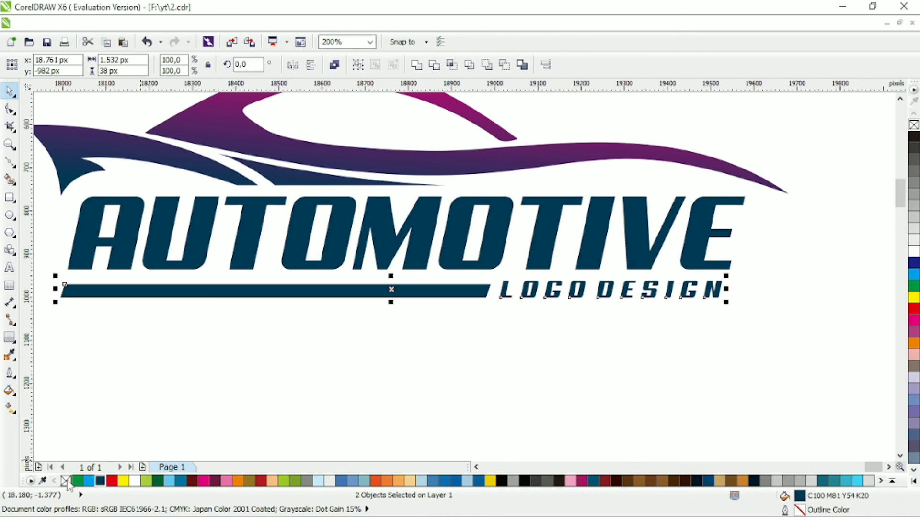
right_click(65, 481)
key("Escape")
scroll(413, 269, "down", 1)
key("alt+Left")
key("alt+Up")
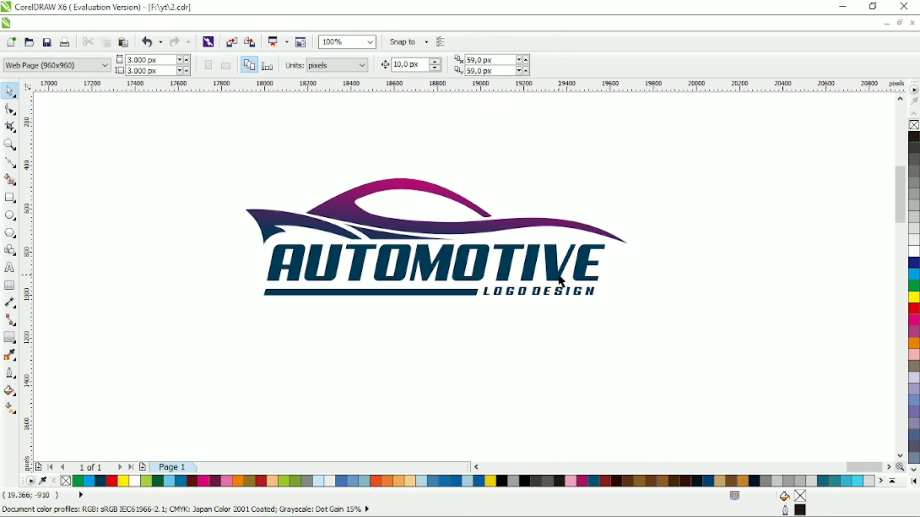
key("alt+Right")
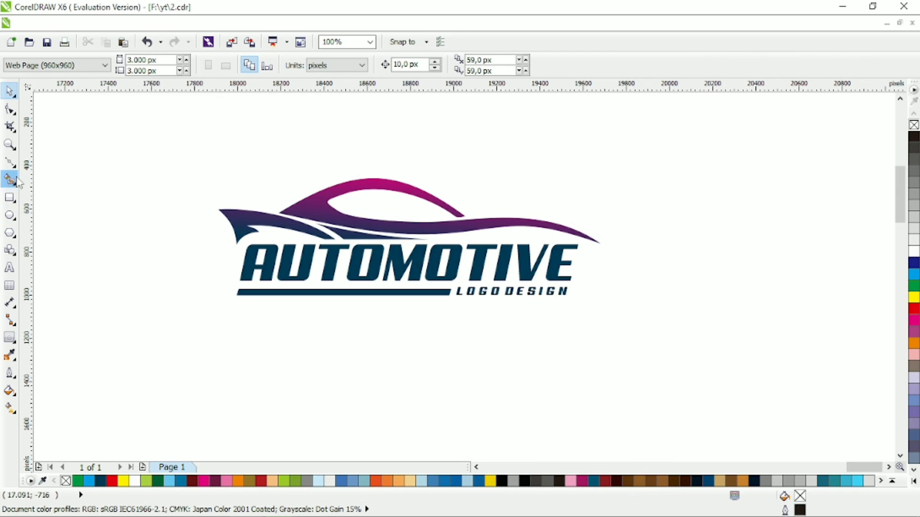
- Draw a closed four-sided Bezier shape, about 2506 by 572 px, rising diagonally across the wordmark and bar
left_click(10, 163)
left_click(661, 199)
left_click(734, 231)
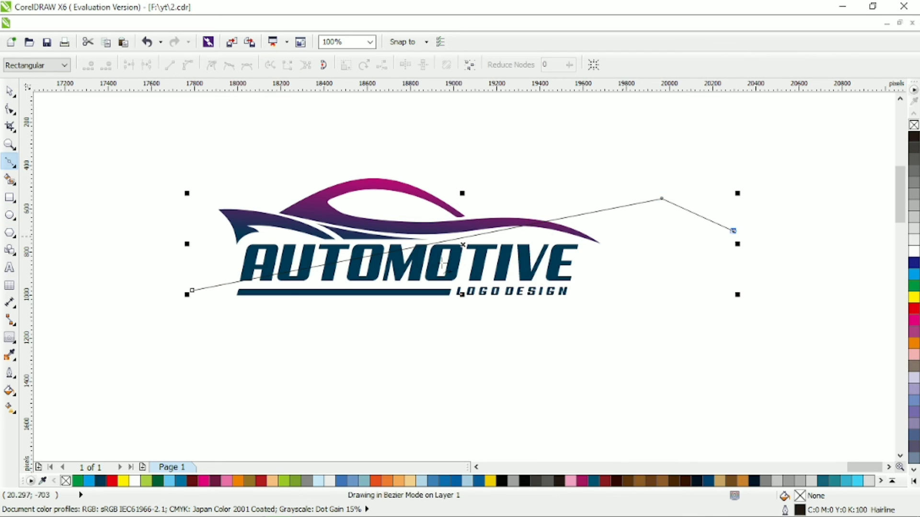
left_click(220, 322)
left_click(193, 291)
key("space")
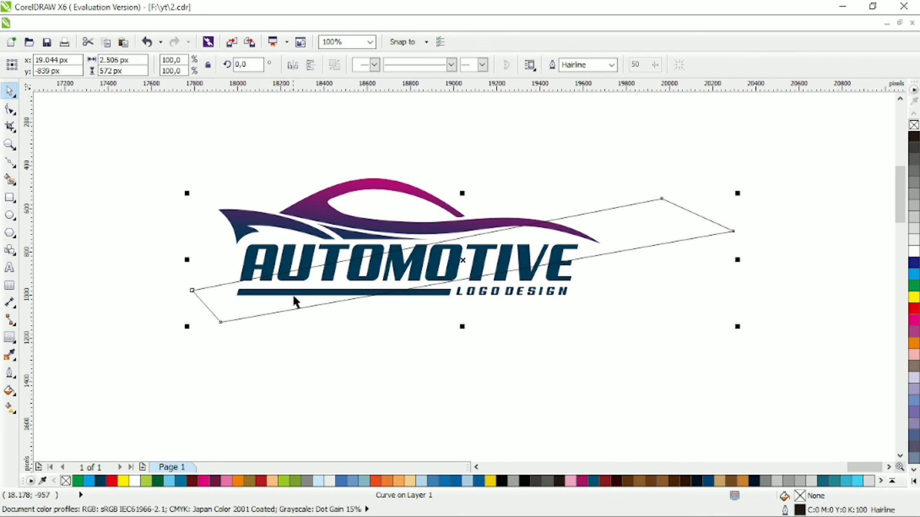
- Intersect the diagonal shape with the AUTOMOTIVE text and with the slanted bar, and delete the shape
left_click(280, 263, "shift")
left_click(452, 65)
left_click(453, 255)
left_click(432, 293, "shift")
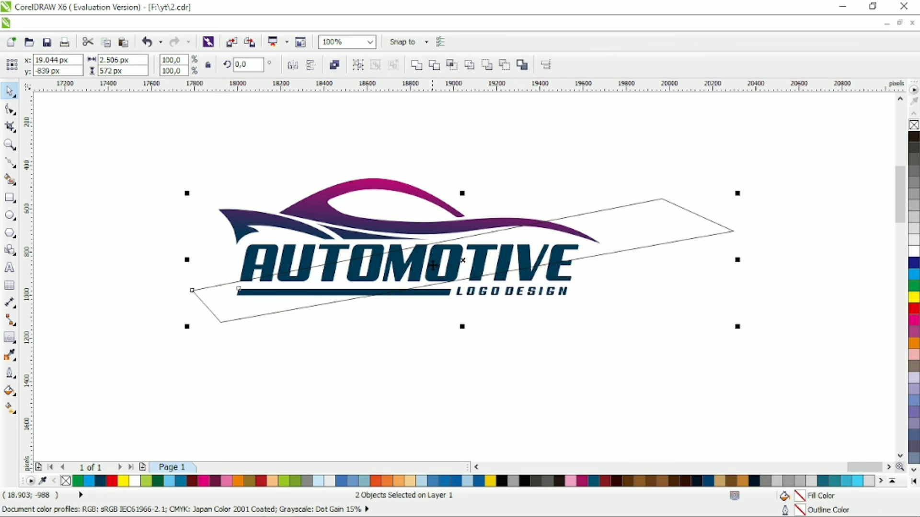
left_click(452, 65)
left_click(347, 298)
key("Delete")
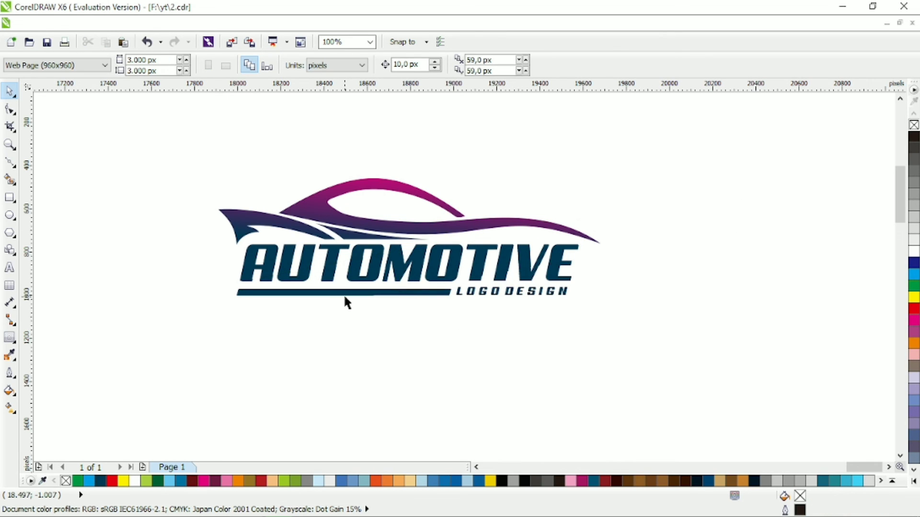
- Apply a linear gradient from dark blue to magenta, rising diagonally, to the intersected piece of the AUTOMOTIVE text
left_click(359, 277)
left_click(10, 408)
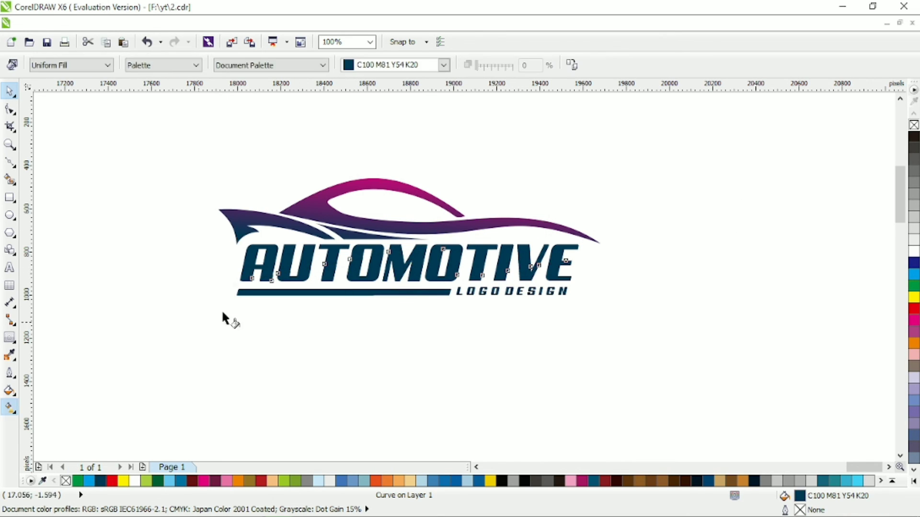
left_click_drag(391, 273, 489, 130)
left_click(203, 481)
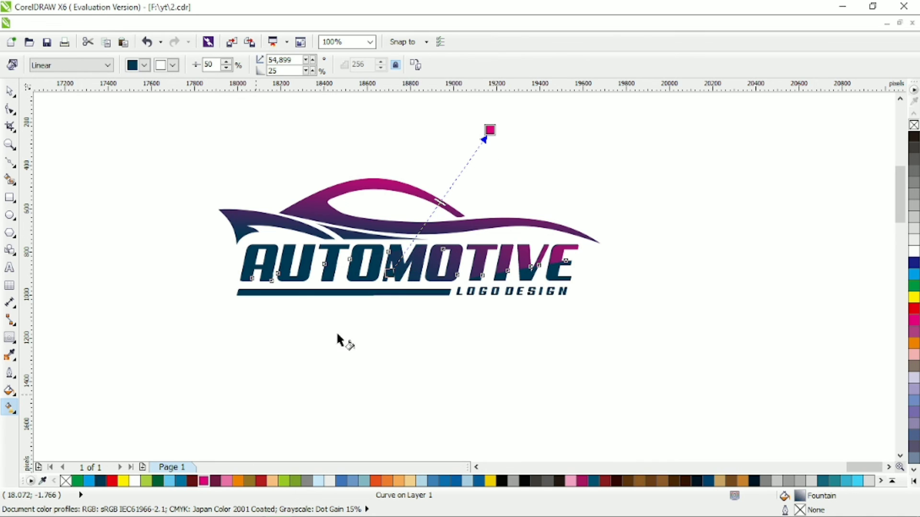
- Give the intersected piece of the bar a diagonal linear gradient from dark blue to magenta
left_click(286, 298)
left_click_drag(288, 301, 374, 186)
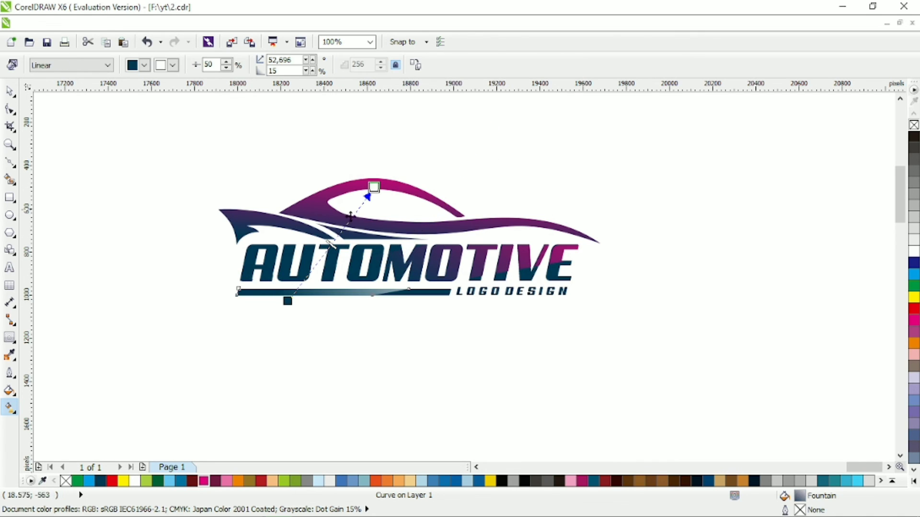
left_click(9, 91)
left_click(670, 203)
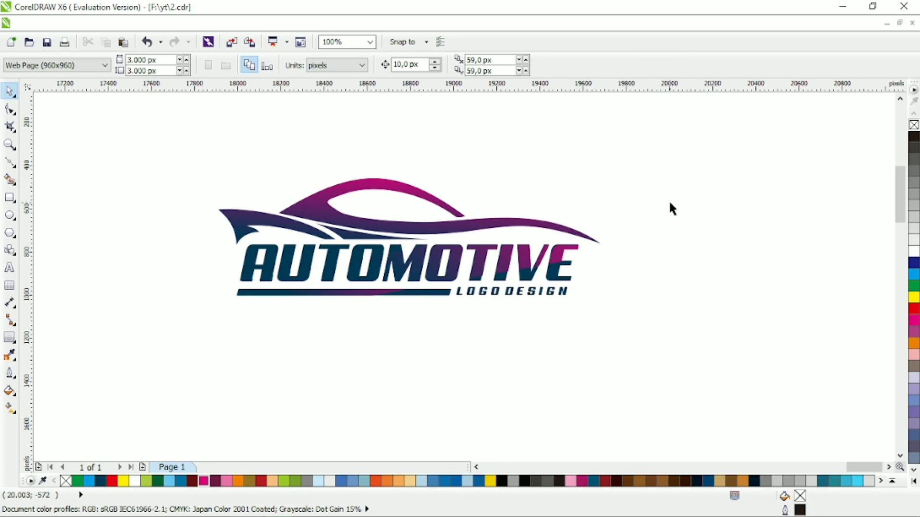